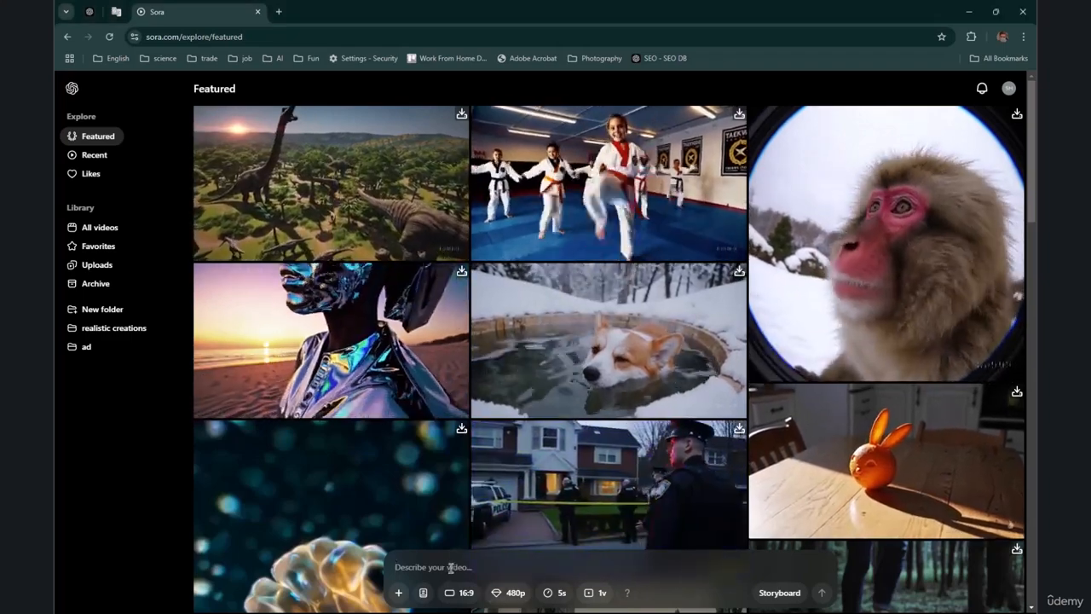
- Enter a video prompt: medieval knight in silver armor riding a black horse through a foggy dawn forest, mysterious tone, muted colors, ambient sounds and horse's footsteps
text(video of a medieval knight in silver armor riding a black horse through a dense, foggy forest at dawn. The scene should have a mysterious and suspenseful tone, with soft, diffused lighting and a muted color palette. Include ambient sounds of the forest and the horse's footsteps.)
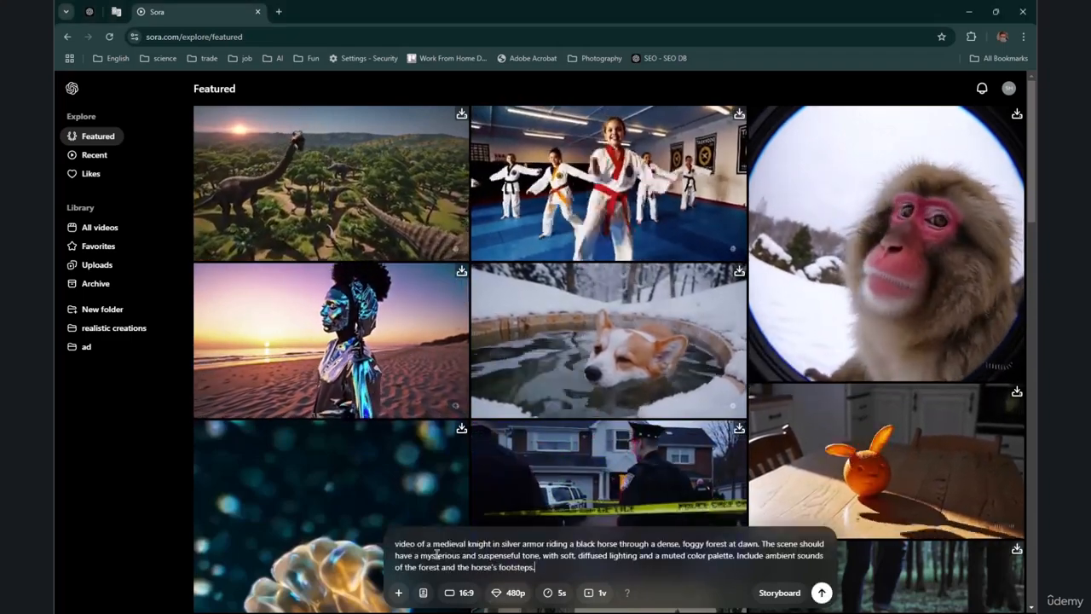
drag(395, 543, 714, 548)
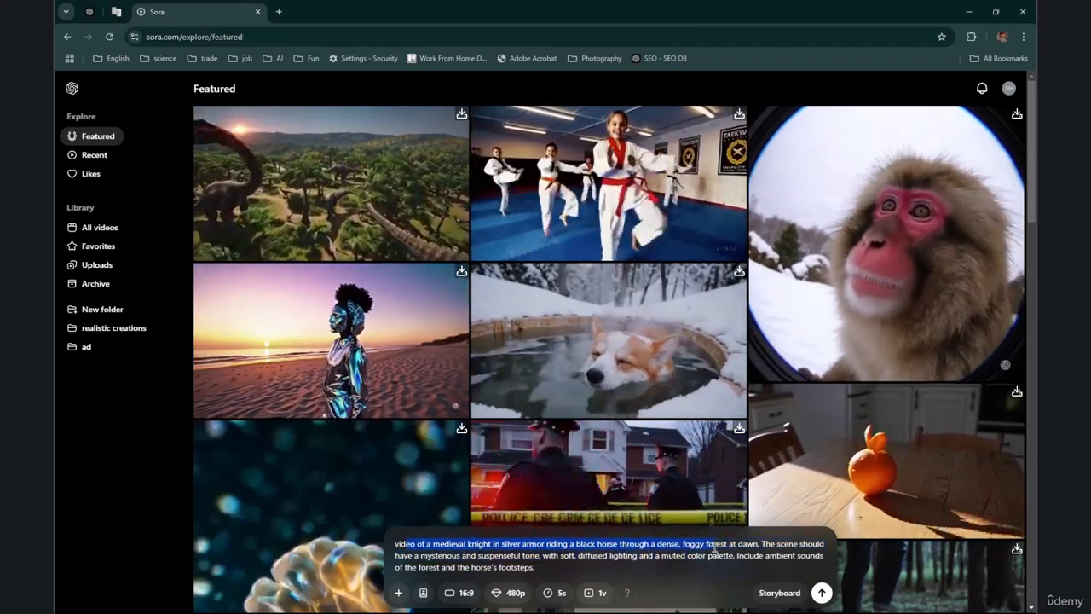
drag(786, 550, 659, 556)
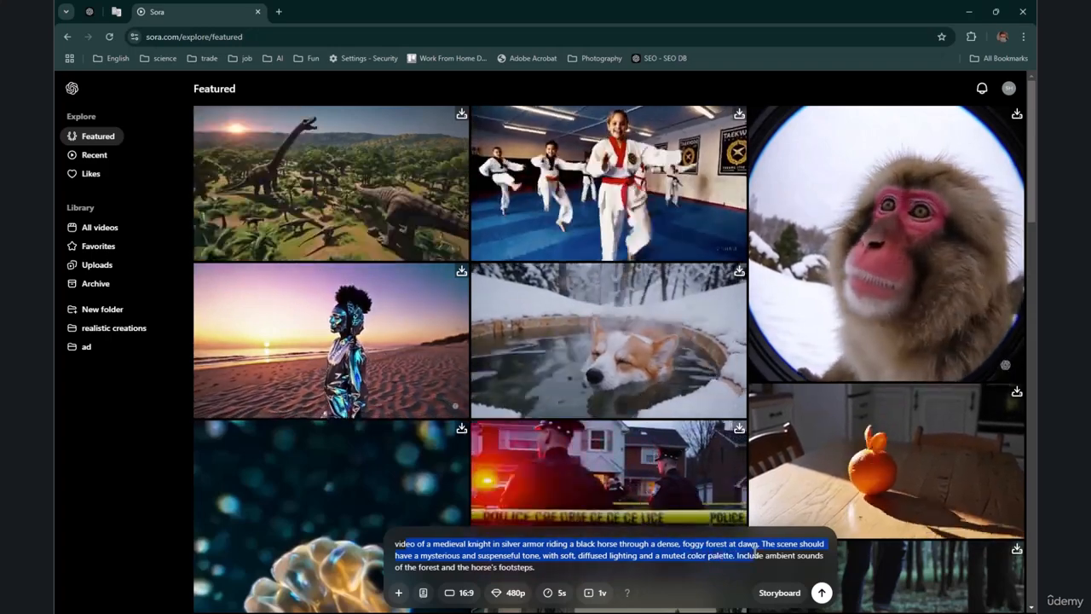
drag(786, 554, 482, 573)
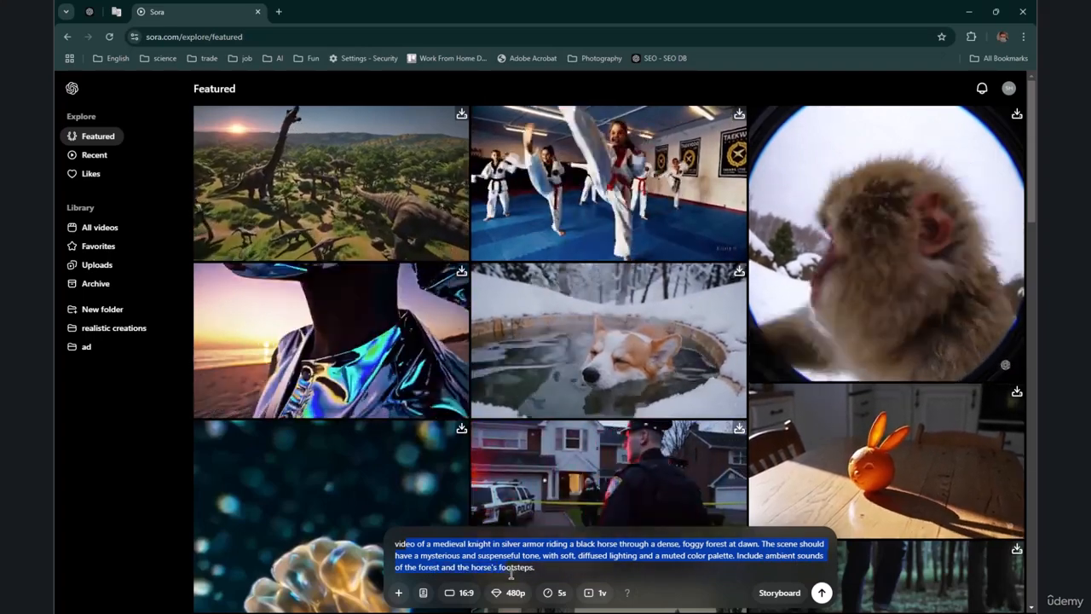
- Delete the final sentence about ambient forest sounds and the horse's footsteps from the video prompt
click(544, 567)
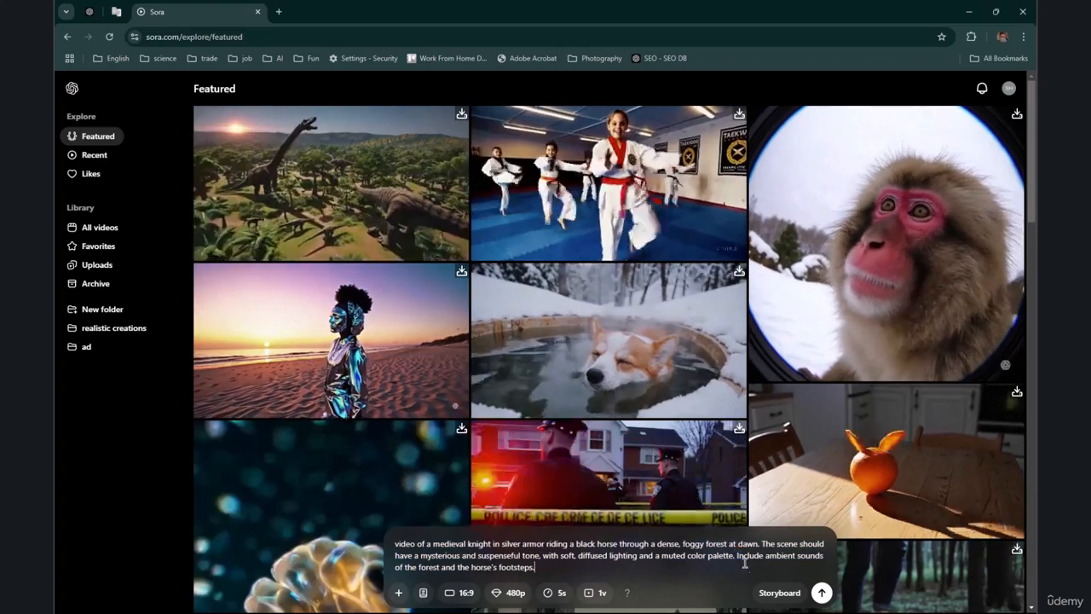
shift+click(740, 558)
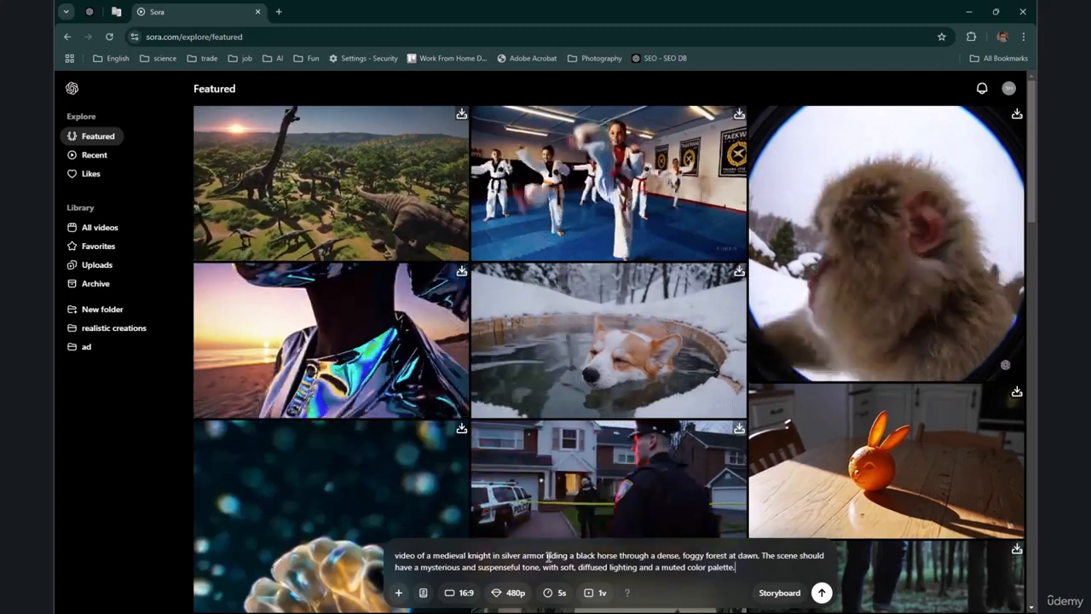
key(ctrl+a)
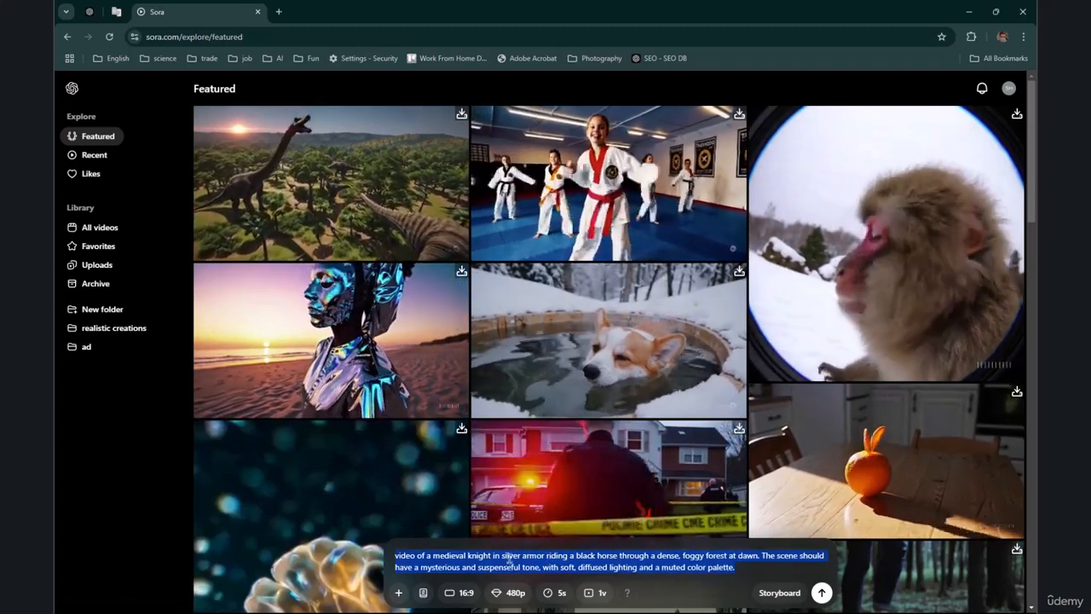
click(504, 555)
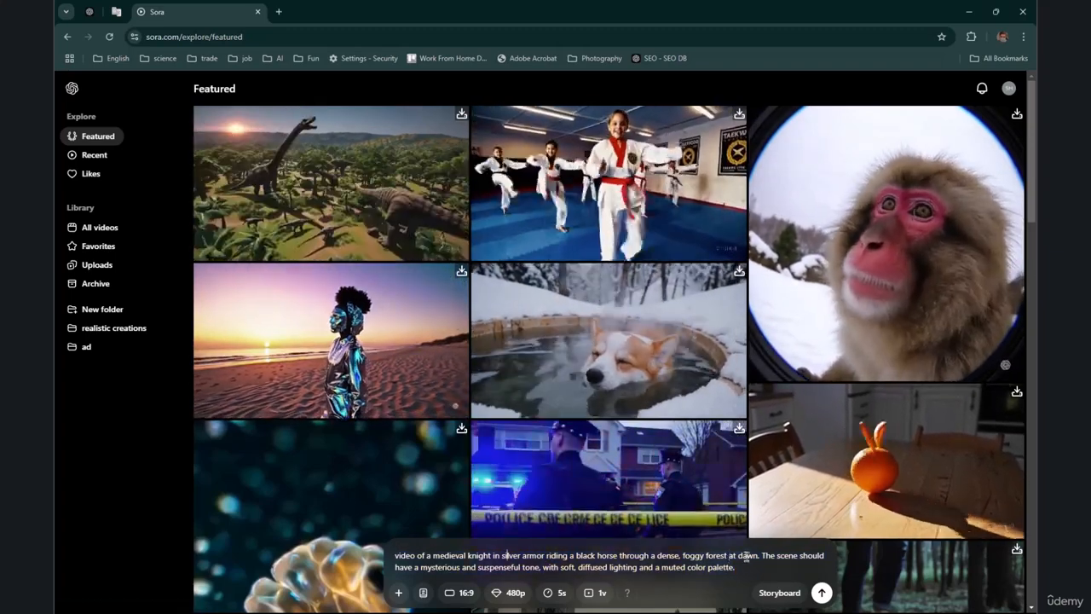
- Examine the options for adding an image or video to the prompt, and bring up the style presets
click(406, 595)
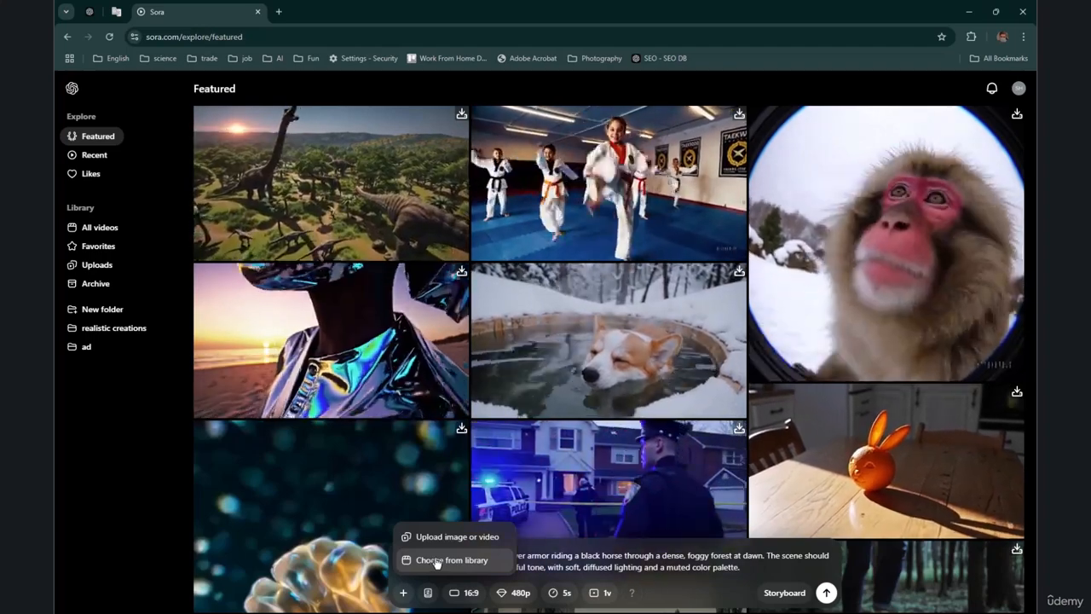
click(562, 571)
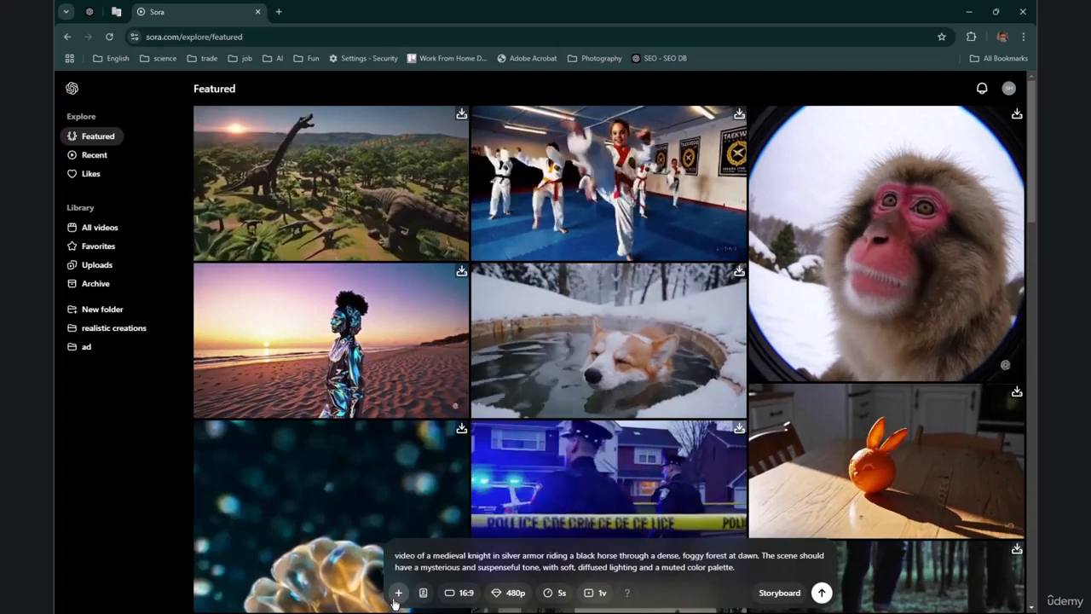
click(397, 594)
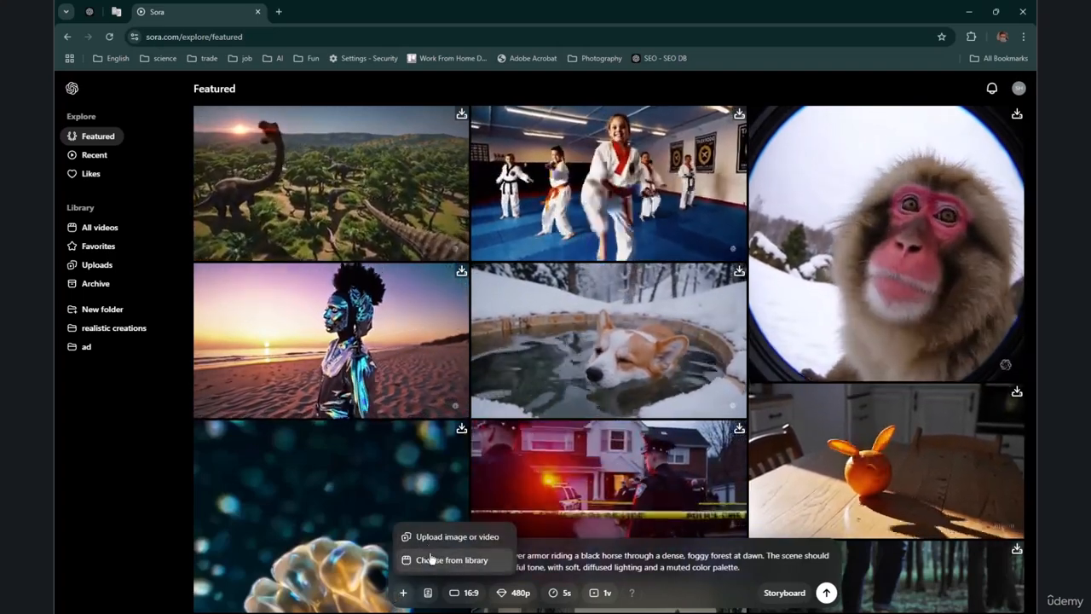
click(510, 581)
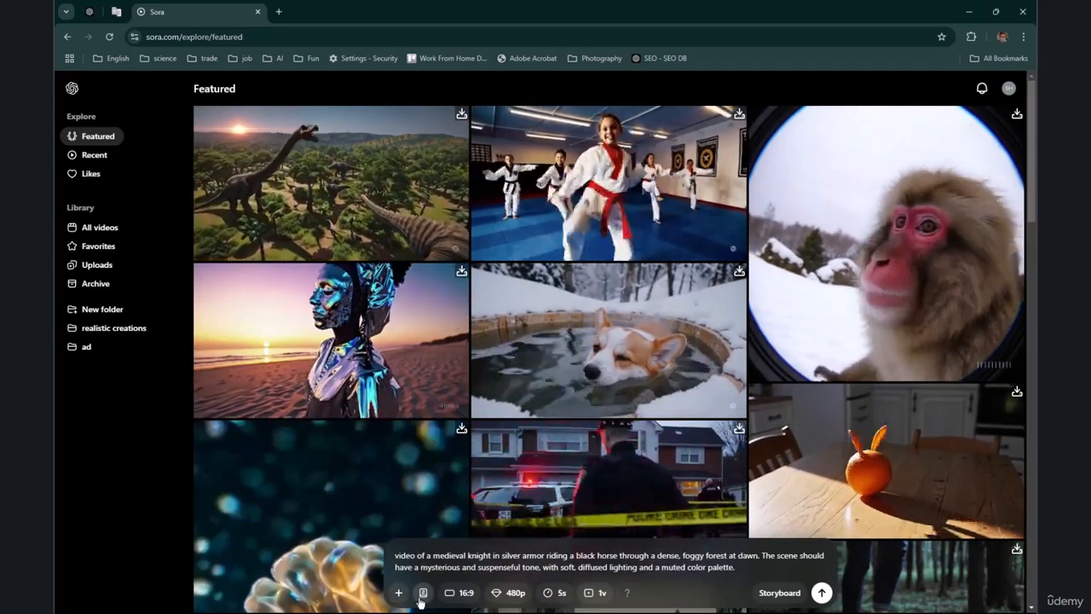
click(421, 596)
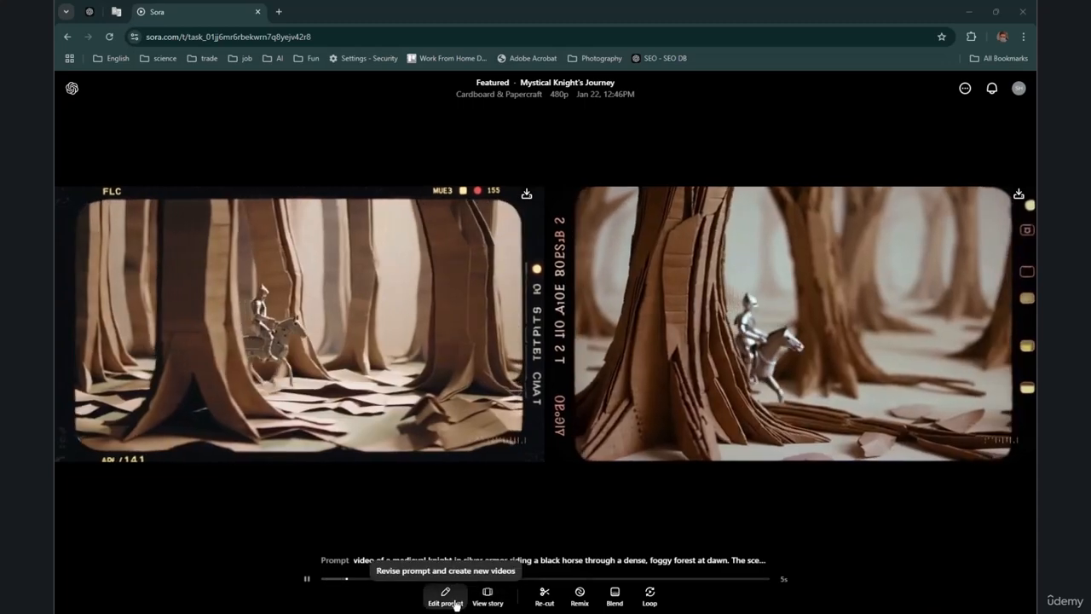
- Review the prompt, preset and settings used for the generated Mystical Knight's Journey videos
click(447, 594)
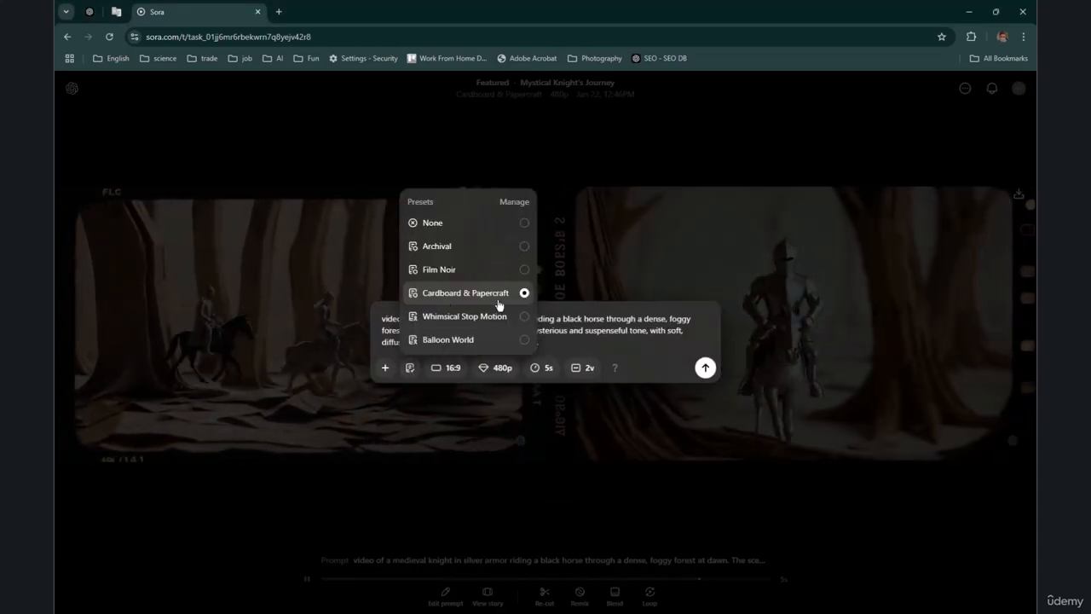
click(635, 265)
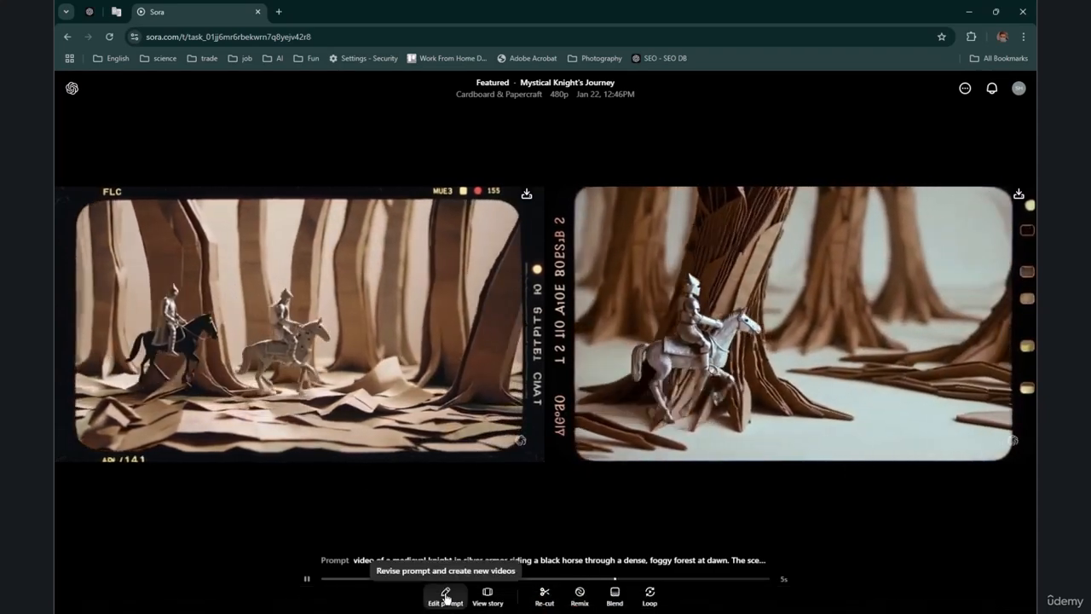
click(445, 595)
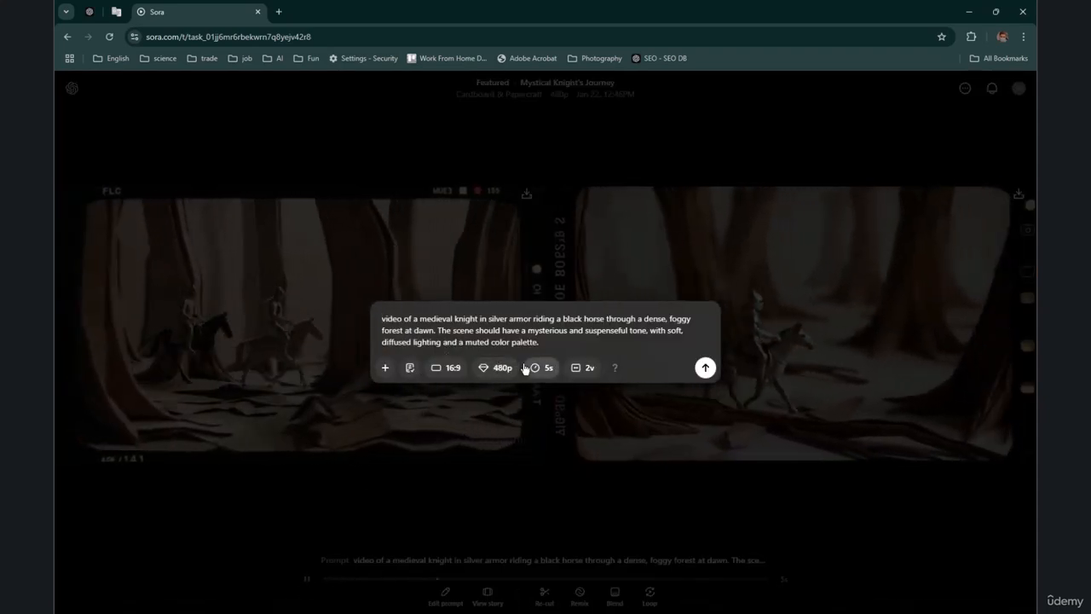
click(624, 243)
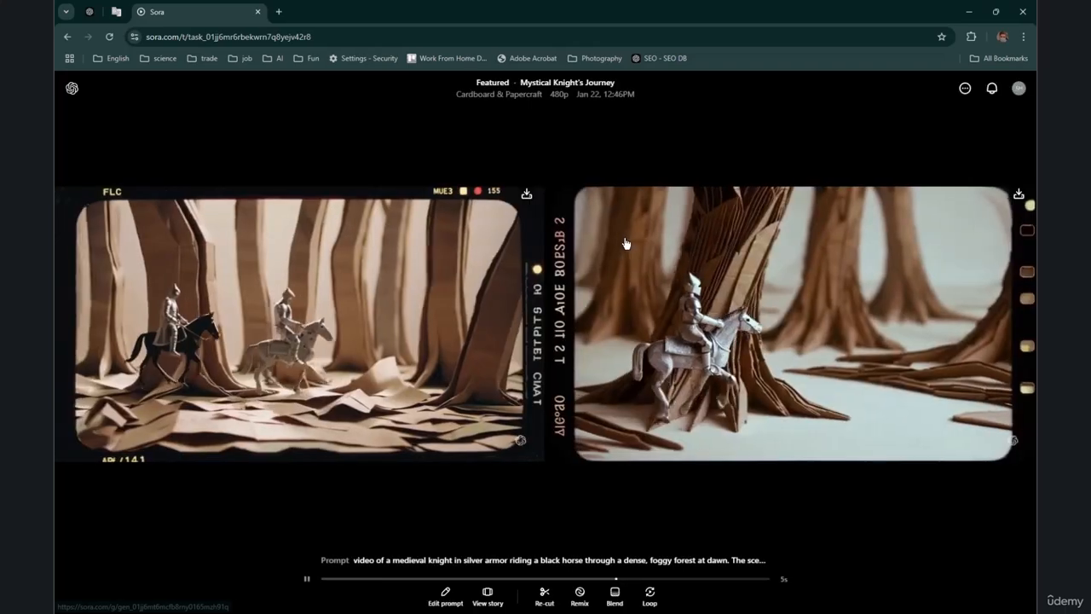
click(463, 595)
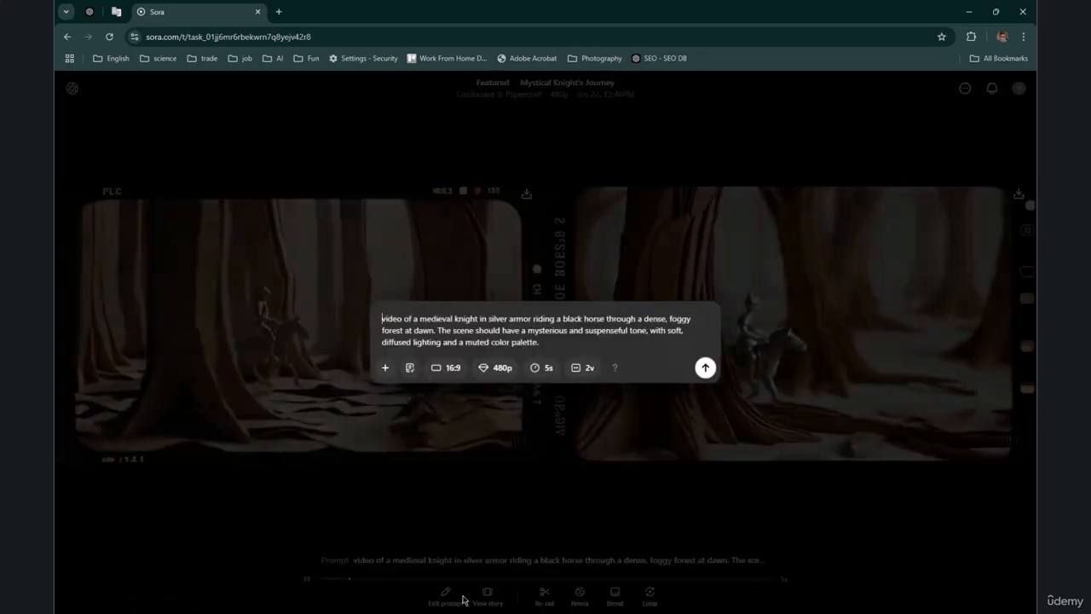
click(503, 528)
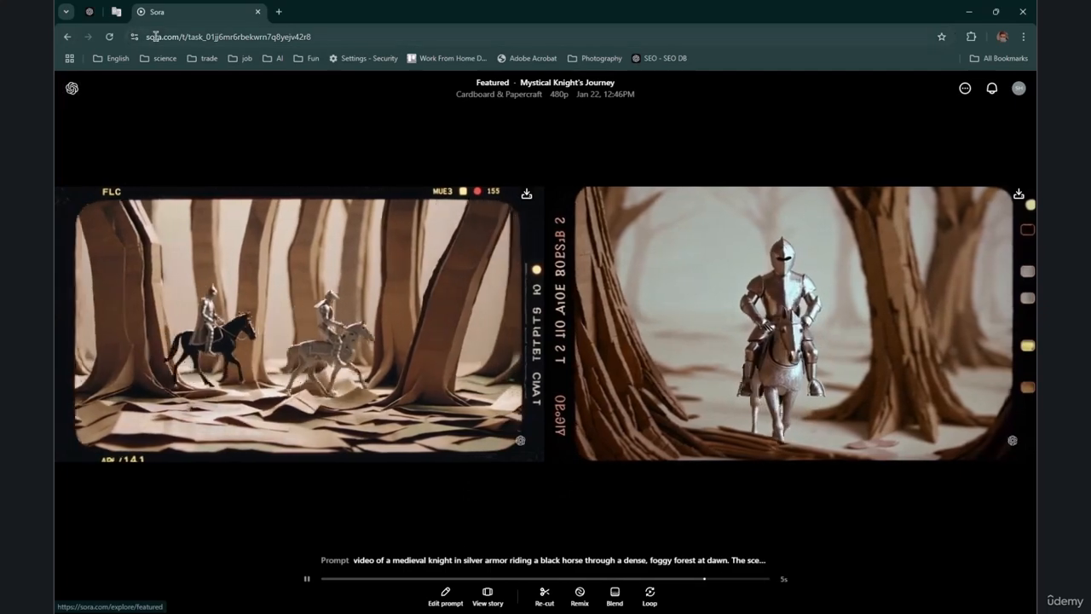
drag(183, 38, 500, 95)
key(BackSpace)
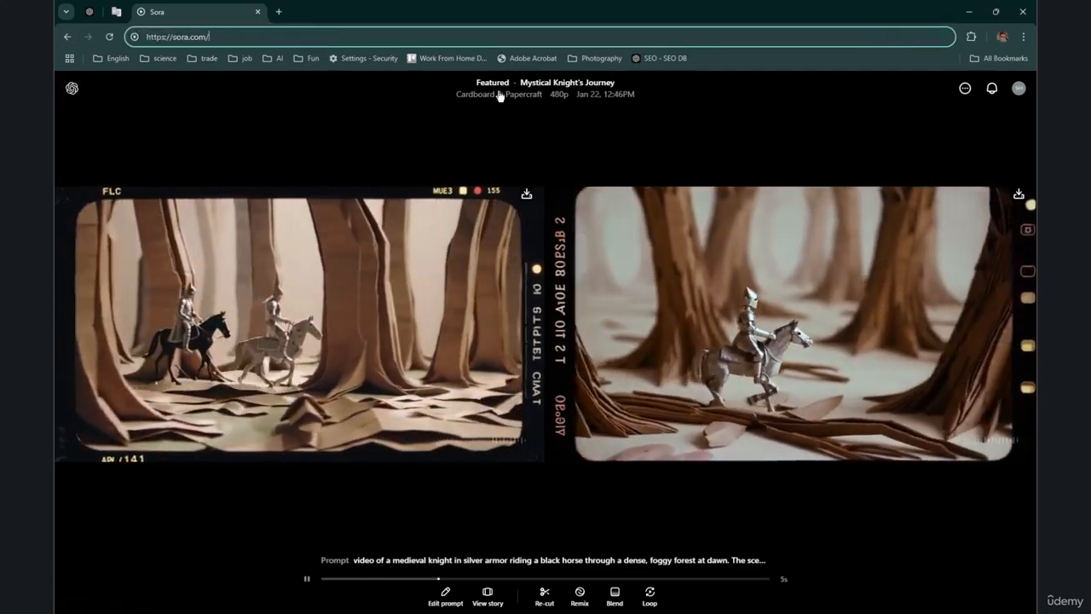
key(Return)
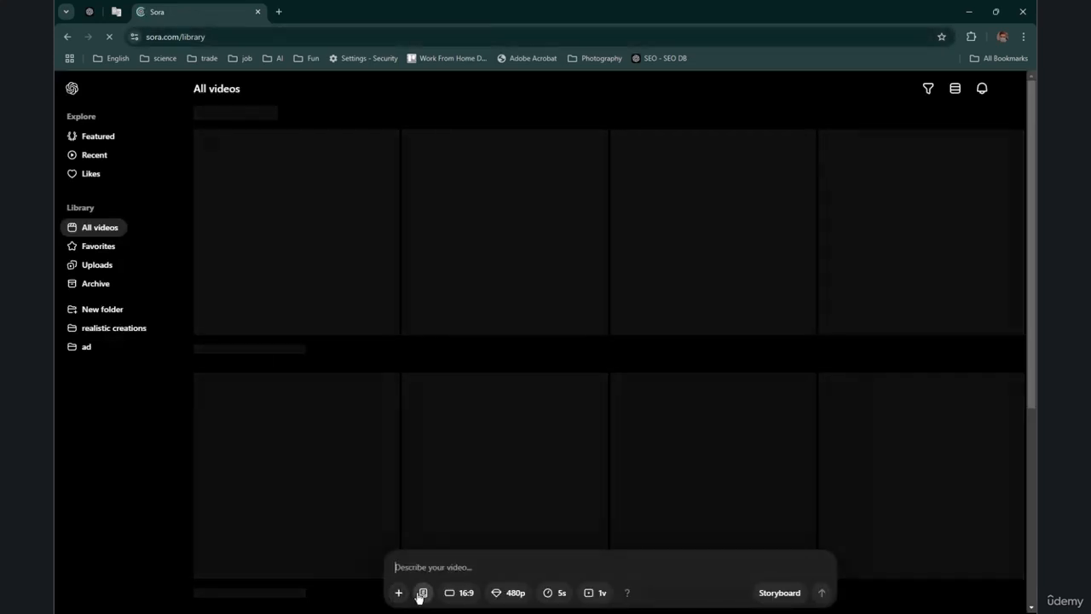
- Examine the preset, aspect ratio and resolution options for a new video and the credit cost at the current settings
click(421, 593)
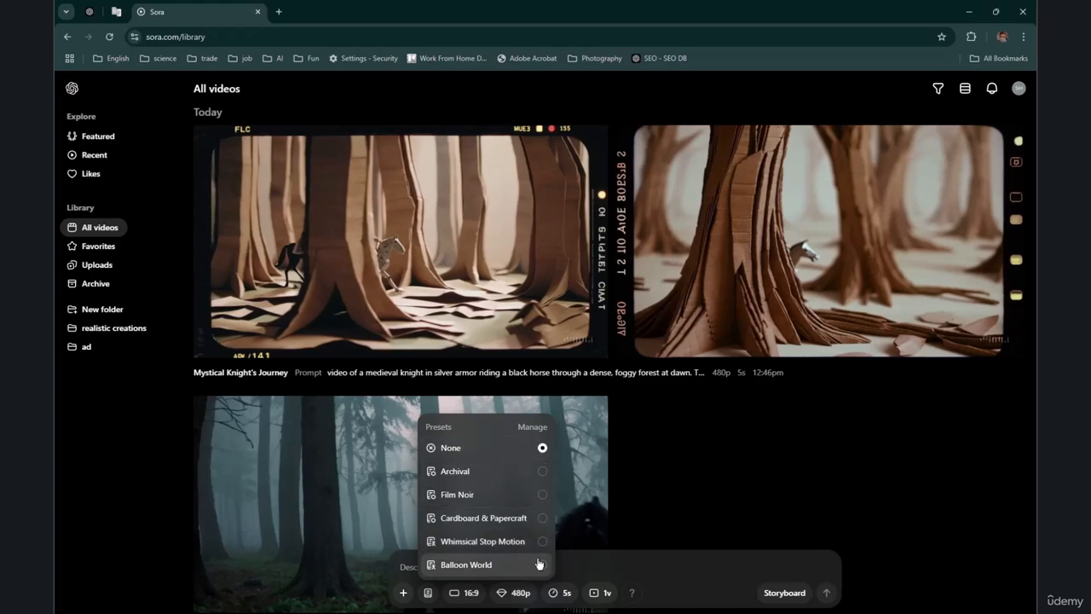
click(469, 592)
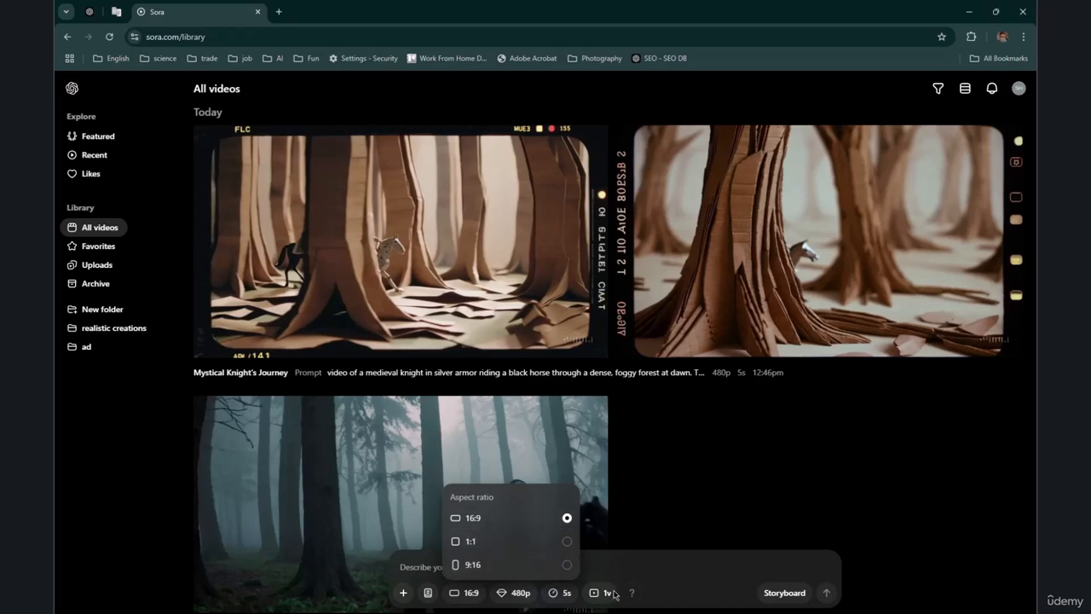
click(518, 594)
click(517, 593)
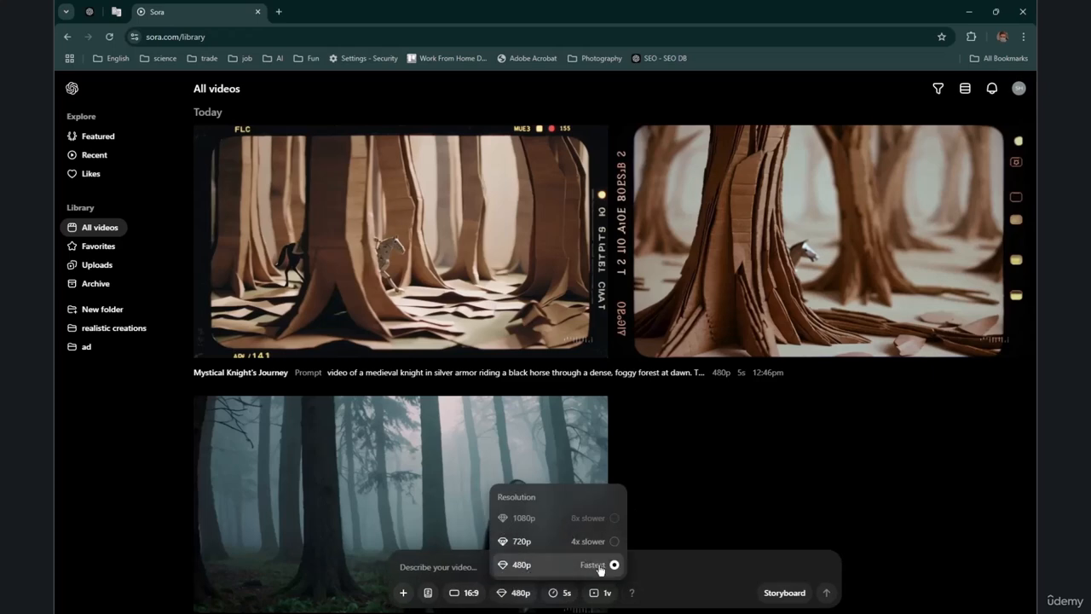
click(646, 569)
mouse_move(627, 592)
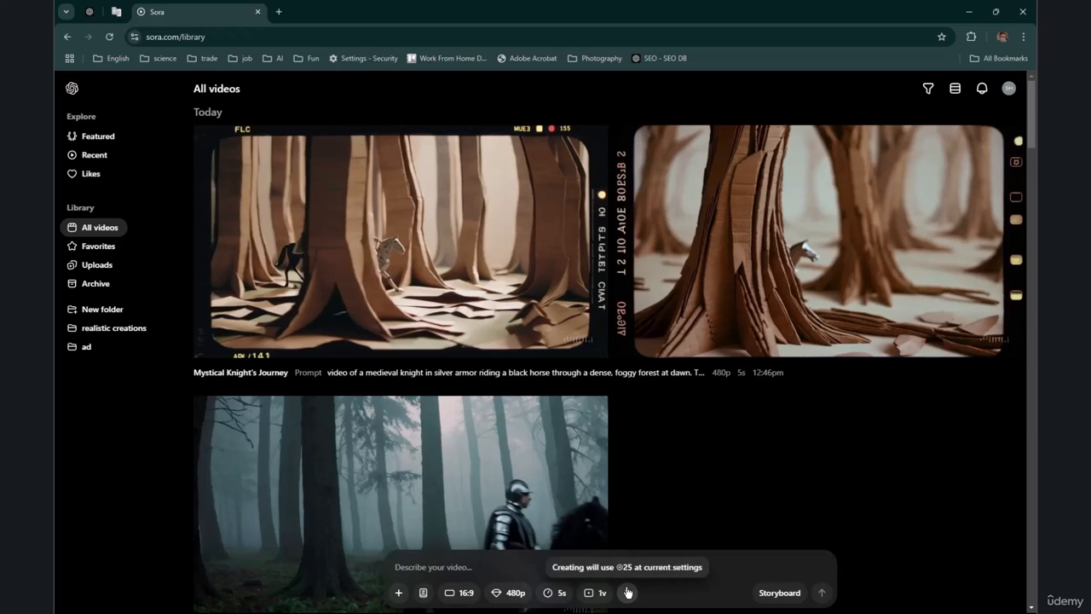
- Set the new video's resolution to 720p and check the credit cost at that setting
click(514, 600)
click(518, 544)
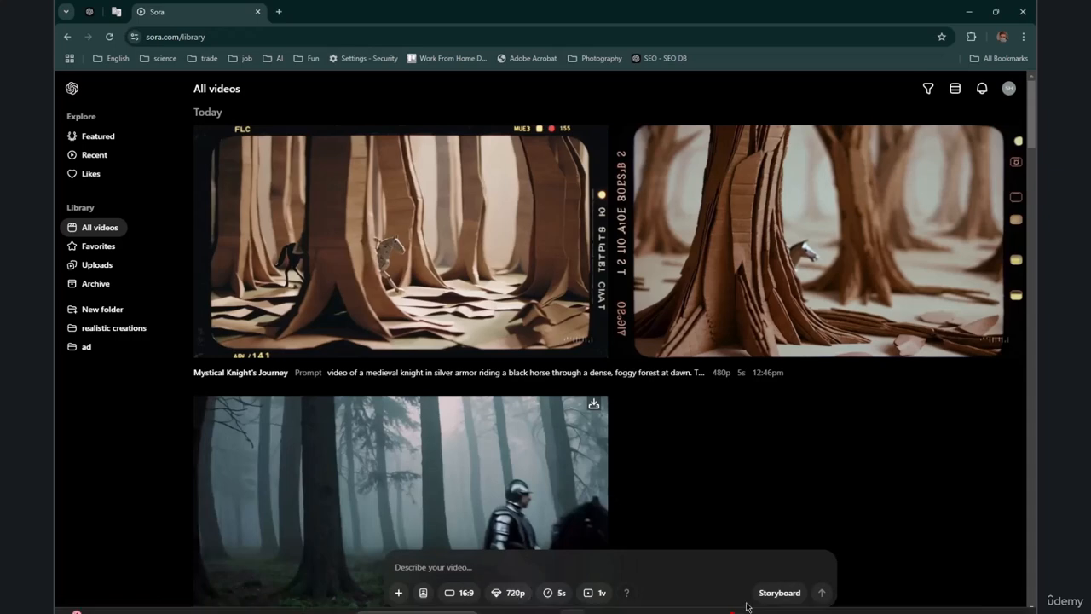
mouse_move(640, 600)
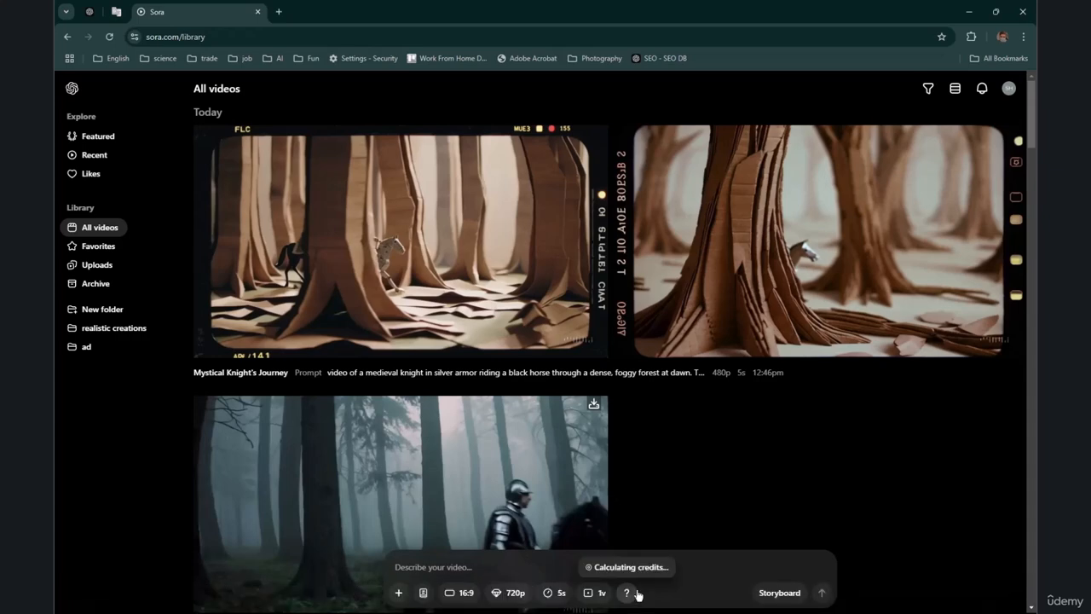
mouse_move(620, 572)
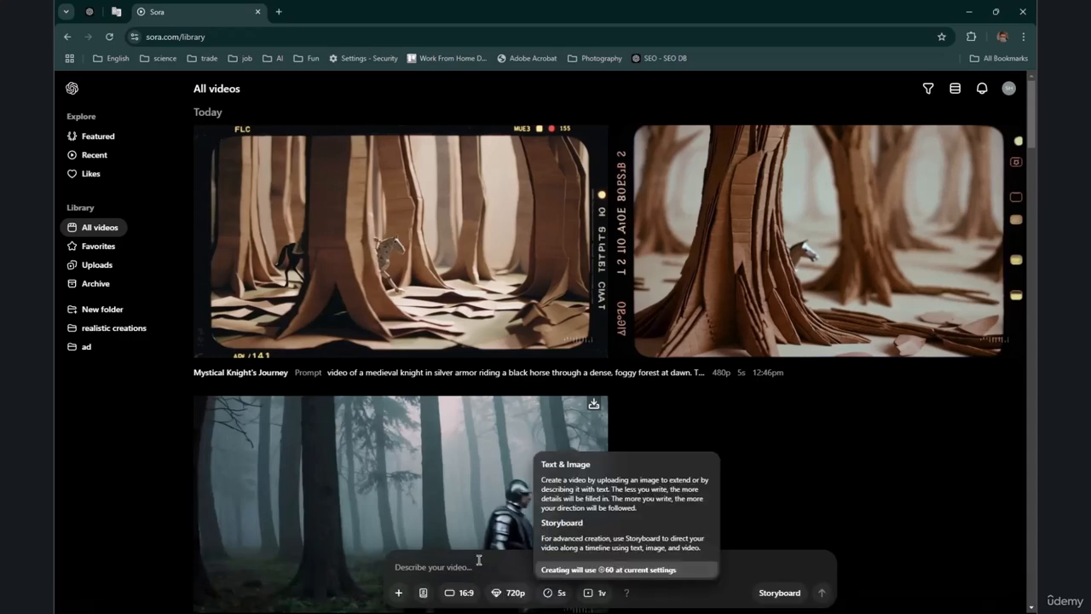
- Check which durations are offered at 720p and look up the remaining credits of the account
click(550, 602)
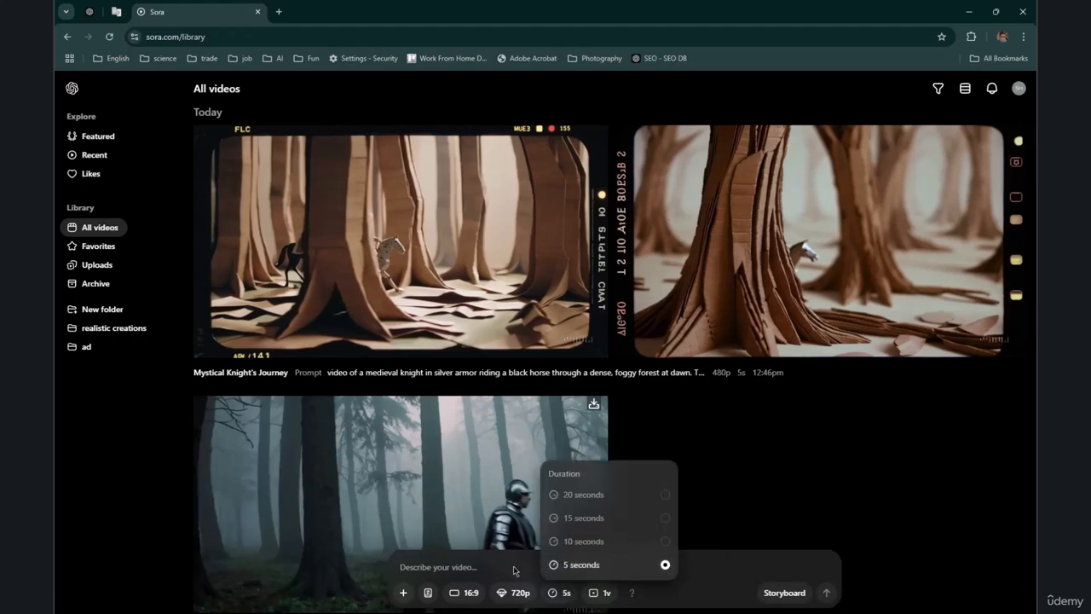
click(517, 600)
click(518, 599)
click(695, 556)
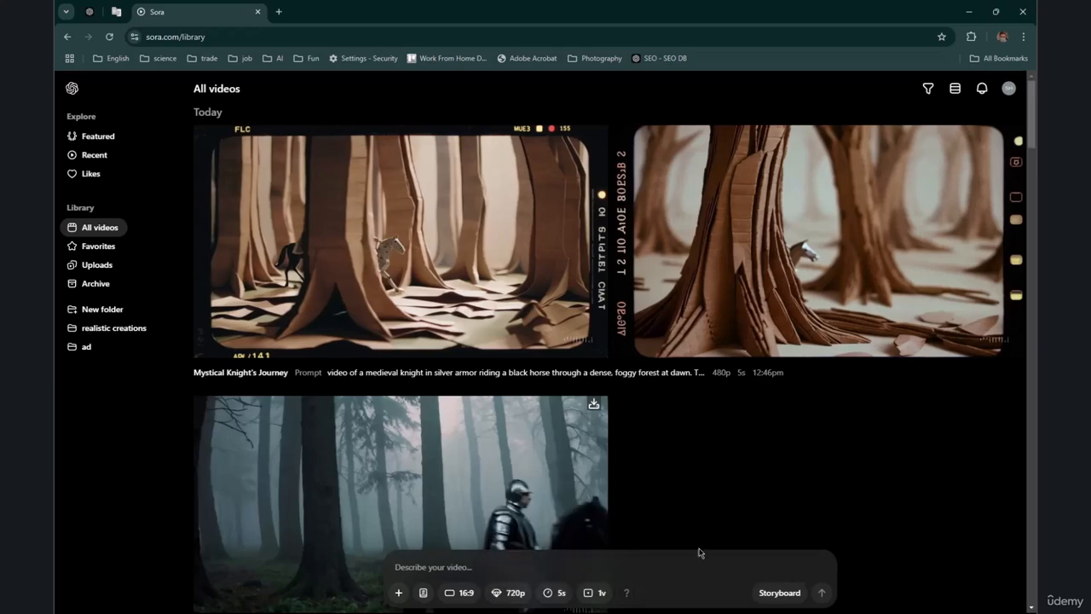
click(1006, 91)
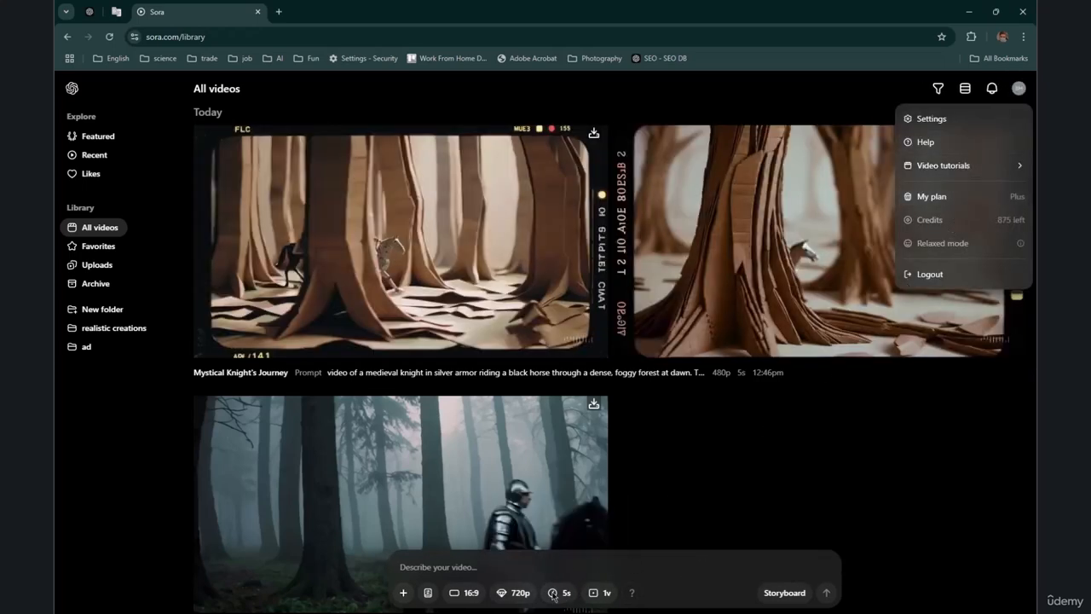
- Recheck the resolution and duration choices, and set the new video's resolution to 480p
click(521, 594)
click(520, 594)
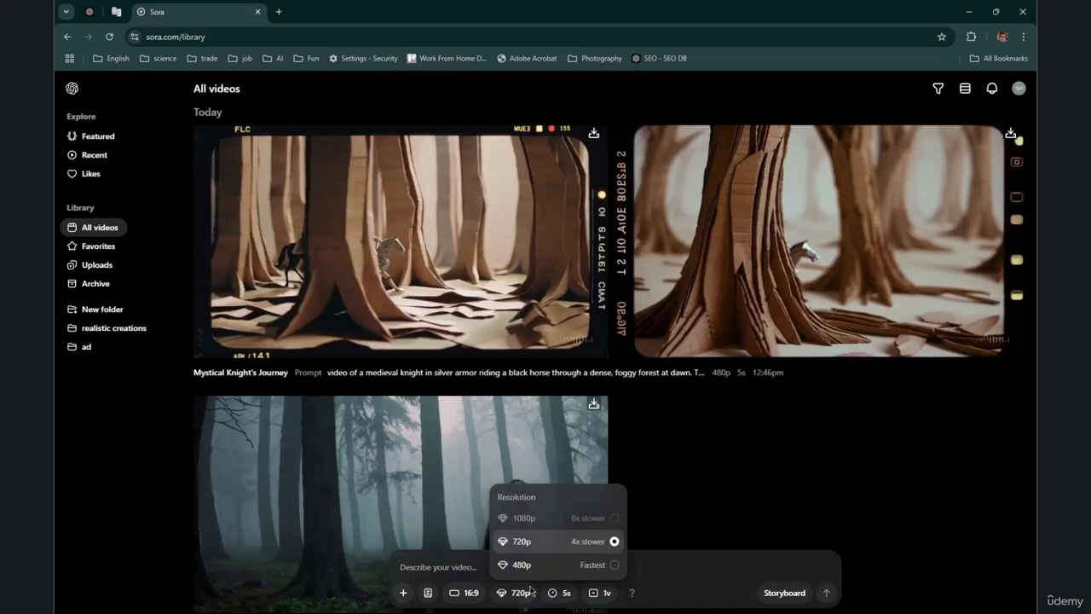
click(561, 594)
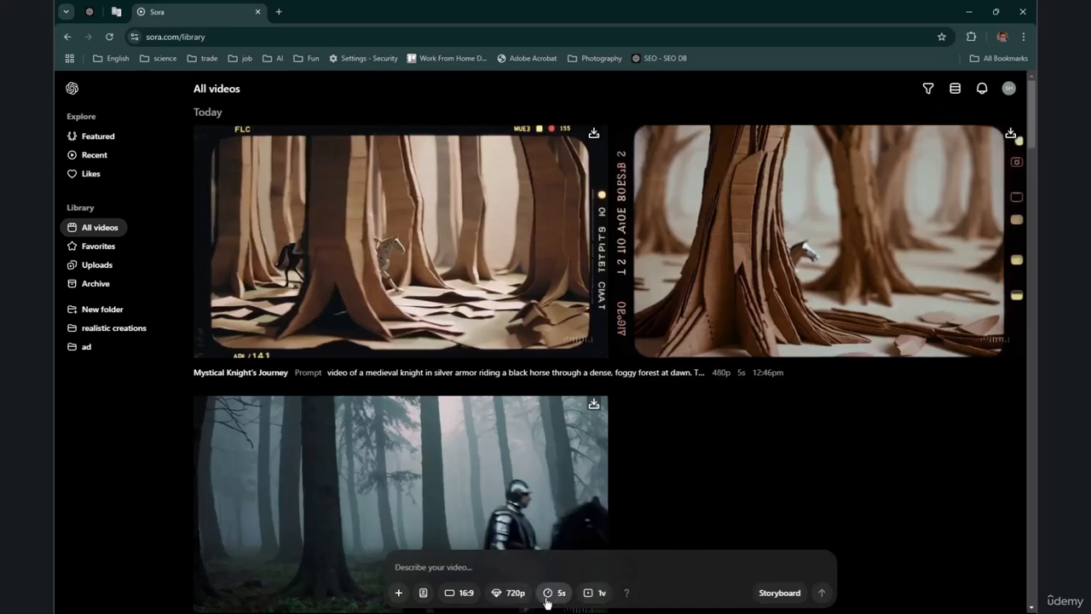
click(559, 594)
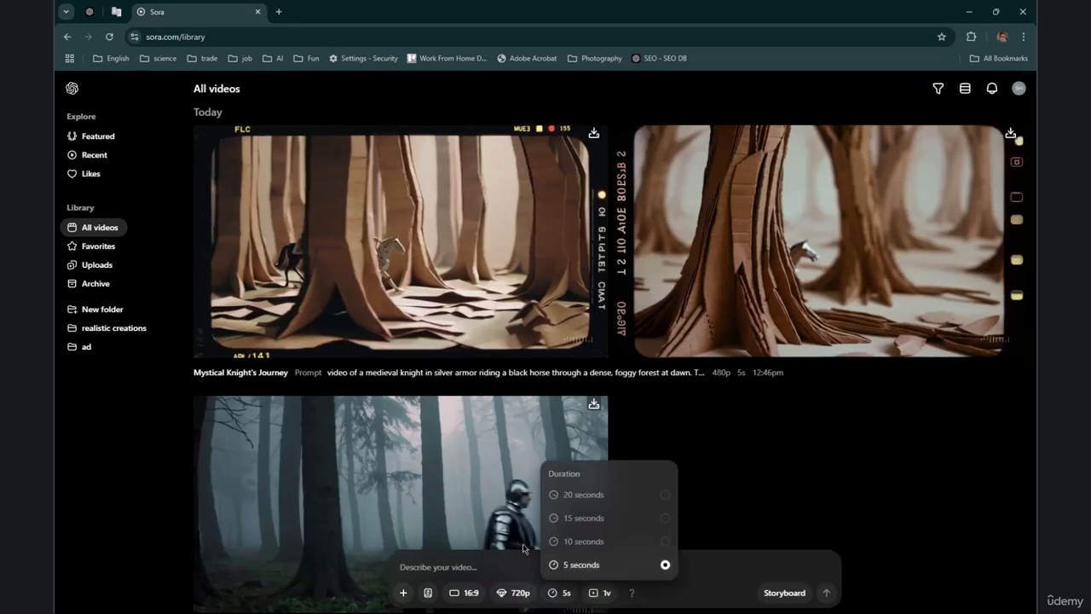
click(511, 592)
click(516, 594)
click(519, 570)
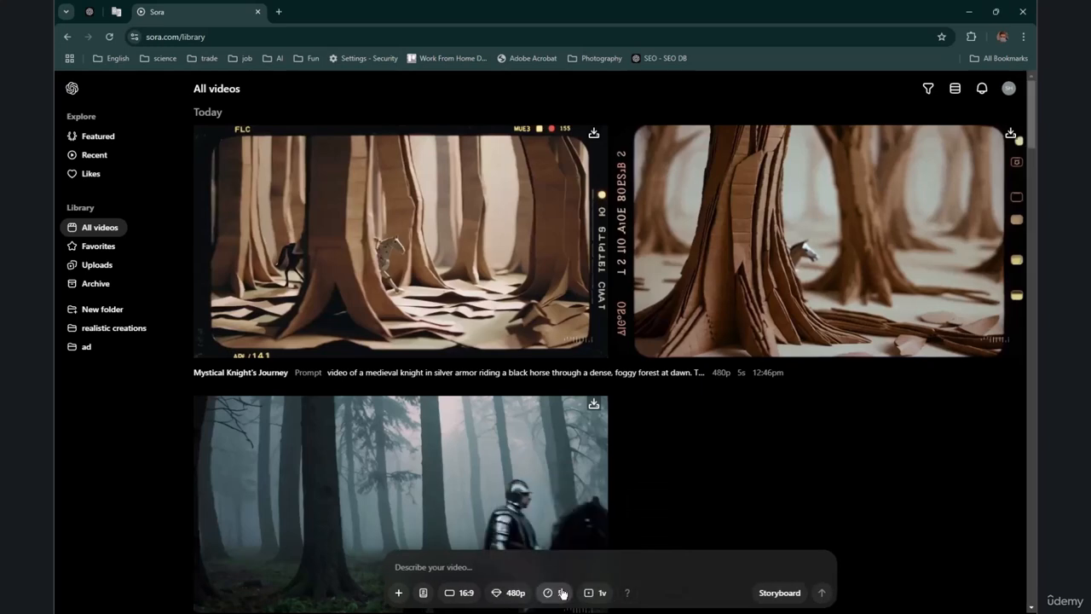
- Examine the duration options for the new video and browse the generated videos in the library for comparison
click(561, 595)
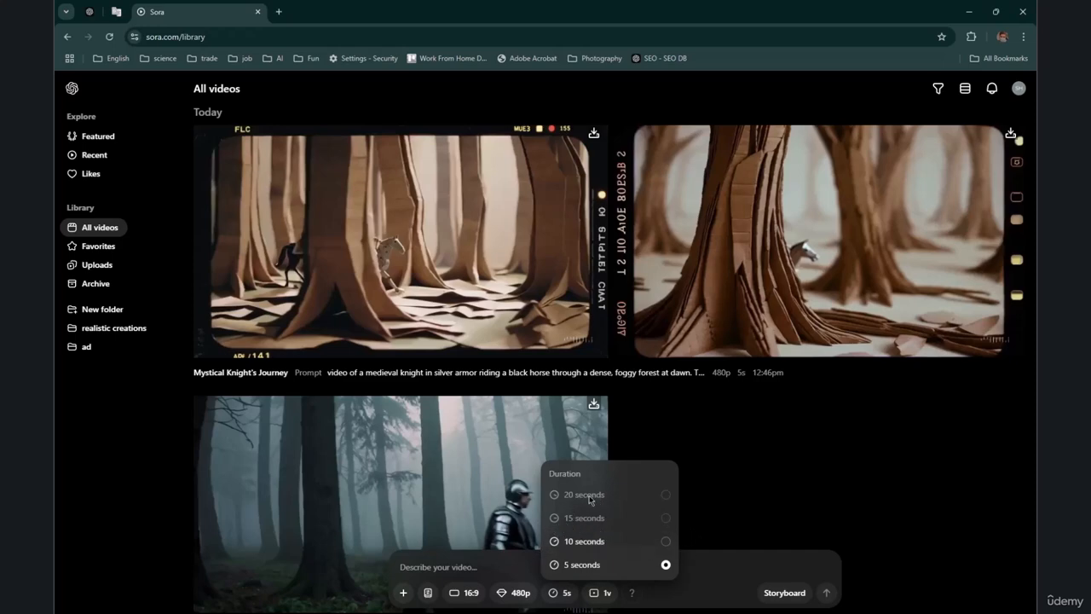
click(527, 559)
scroll(542, 503, down, 2)
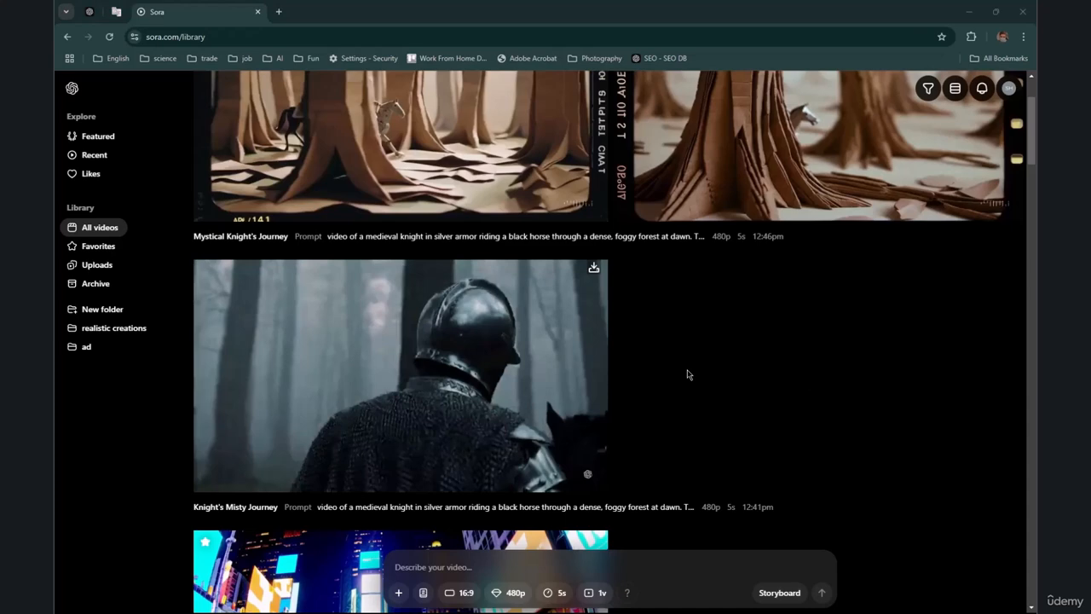
scroll(655, 397, up, 2)
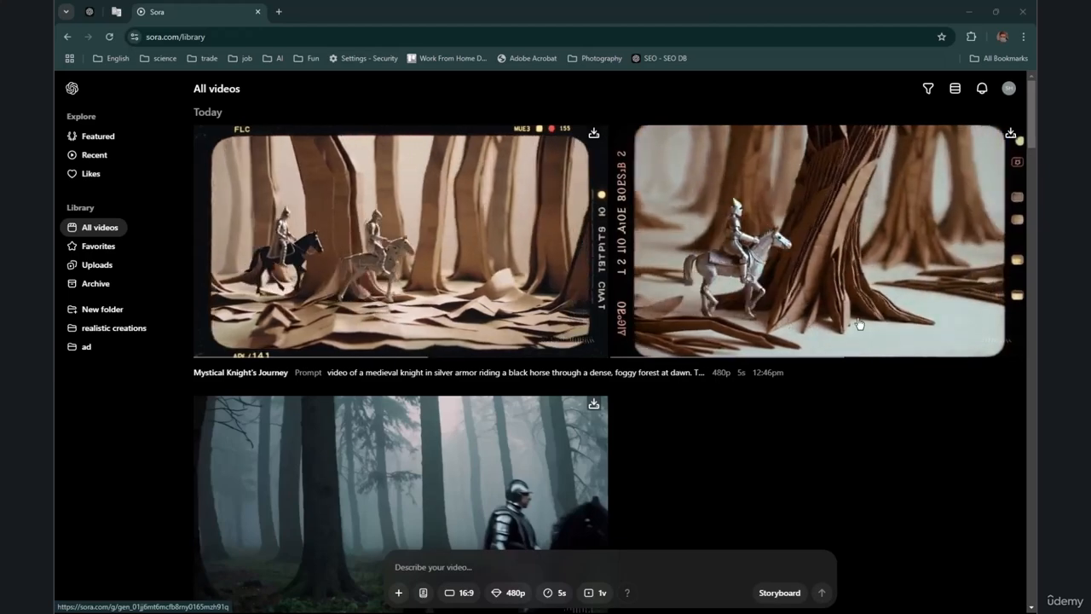
scroll(866, 340, down, 1)
scroll(487, 384, down, 1)
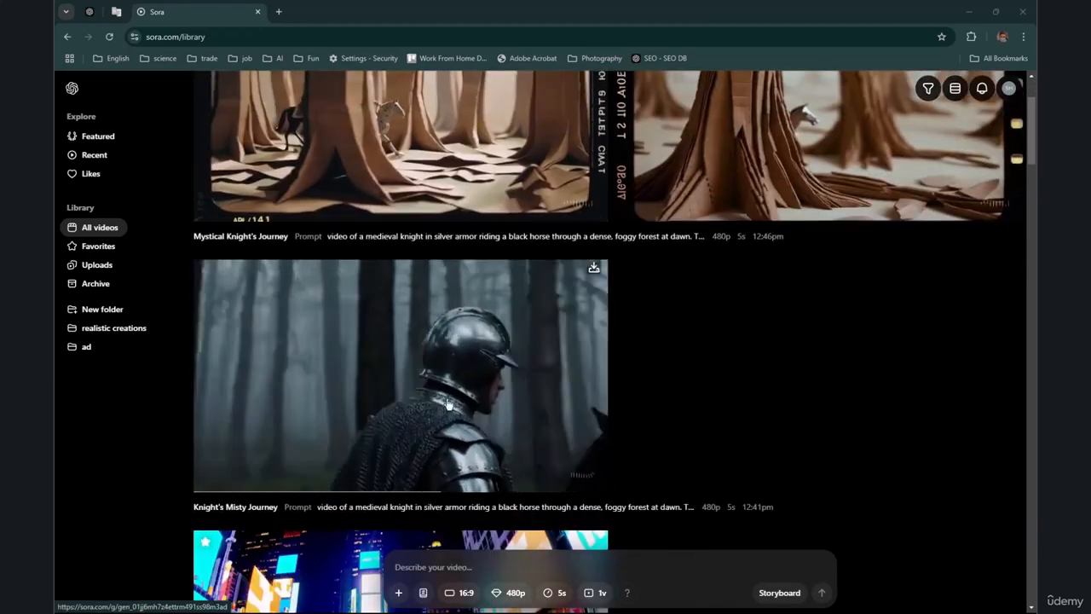
scroll(512, 405, down, 3)
scroll(512, 405, down, 10)
scroll(477, 394, up, 15)
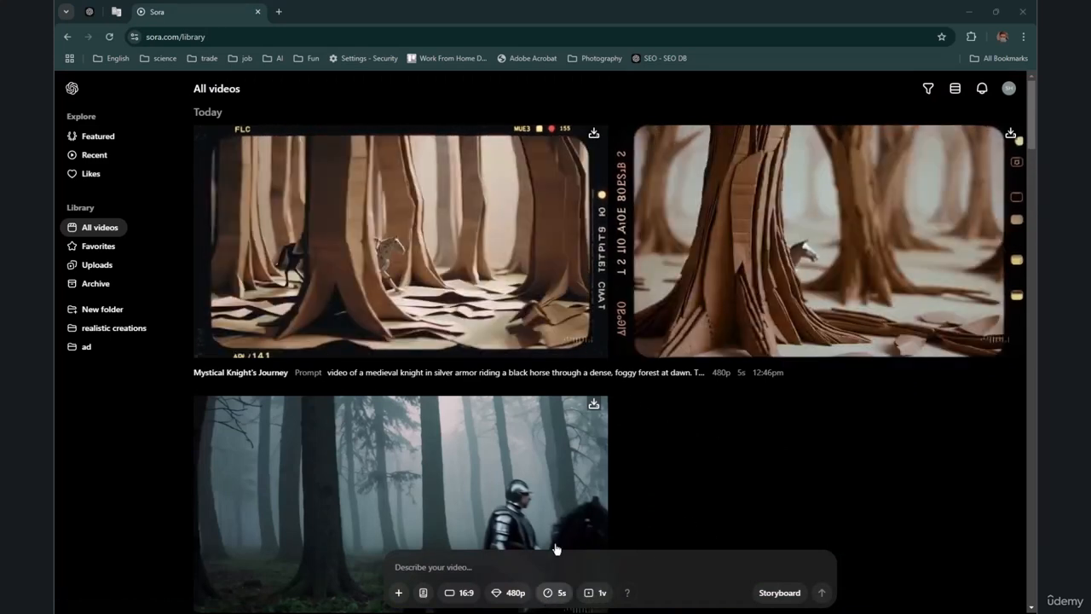
- Review which durations are selectable for a new video at 480p
click(559, 586)
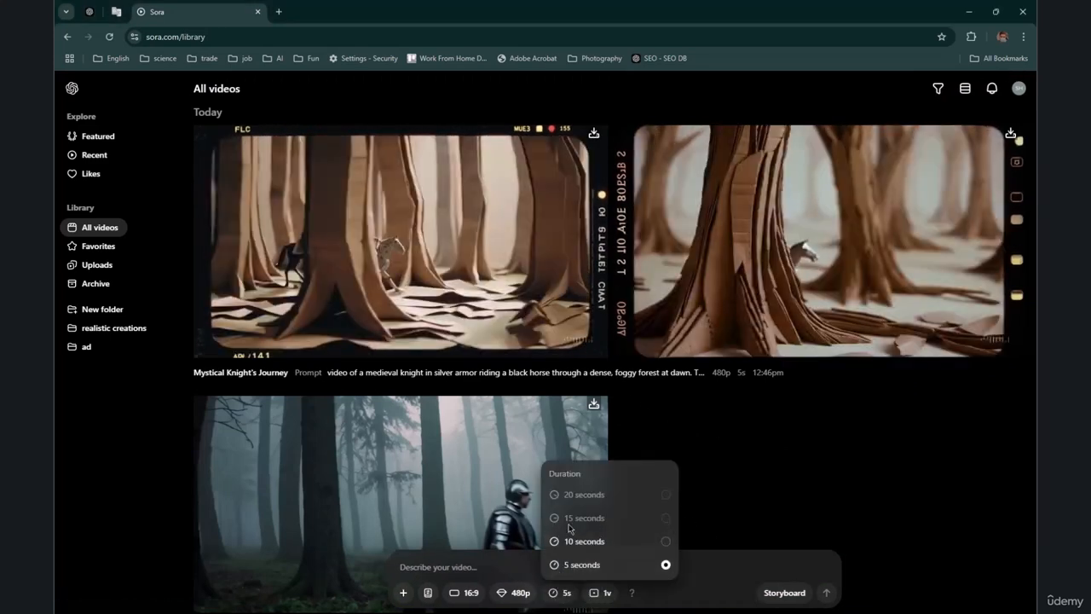
click(746, 484)
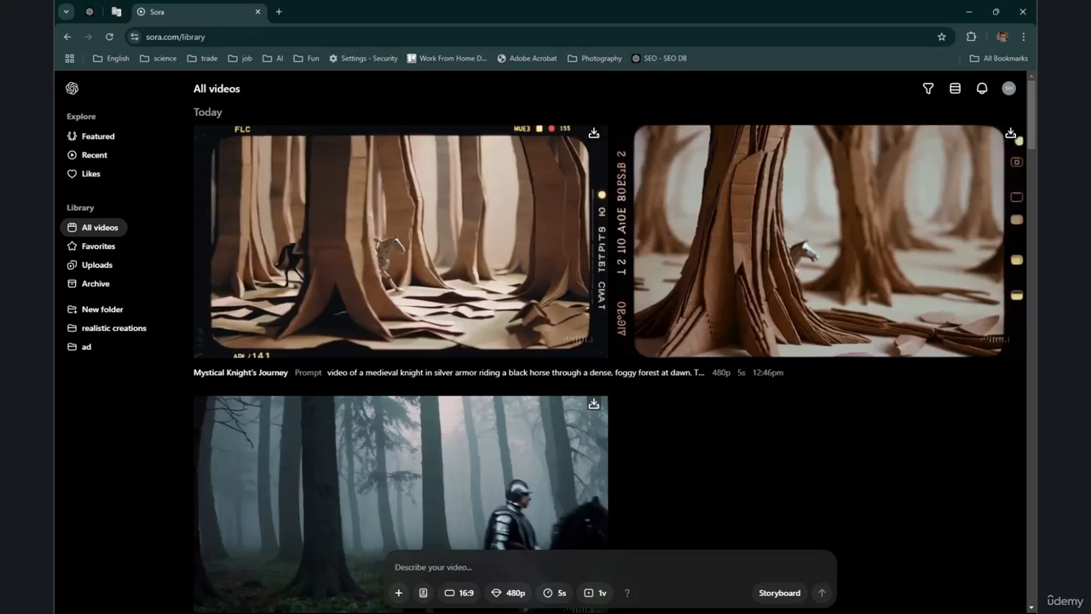
click(546, 597)
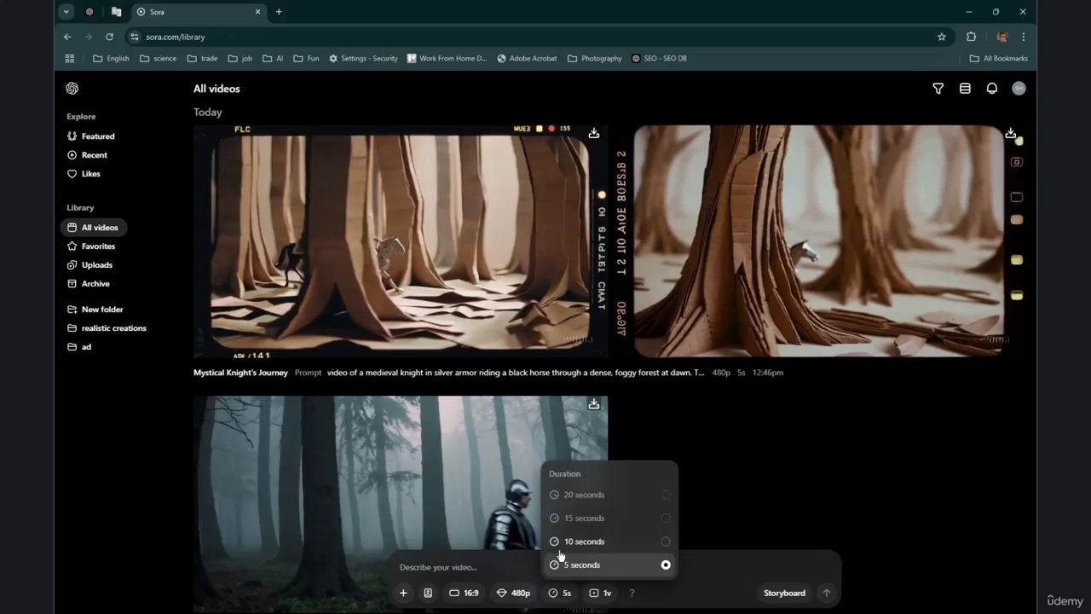
click(712, 551)
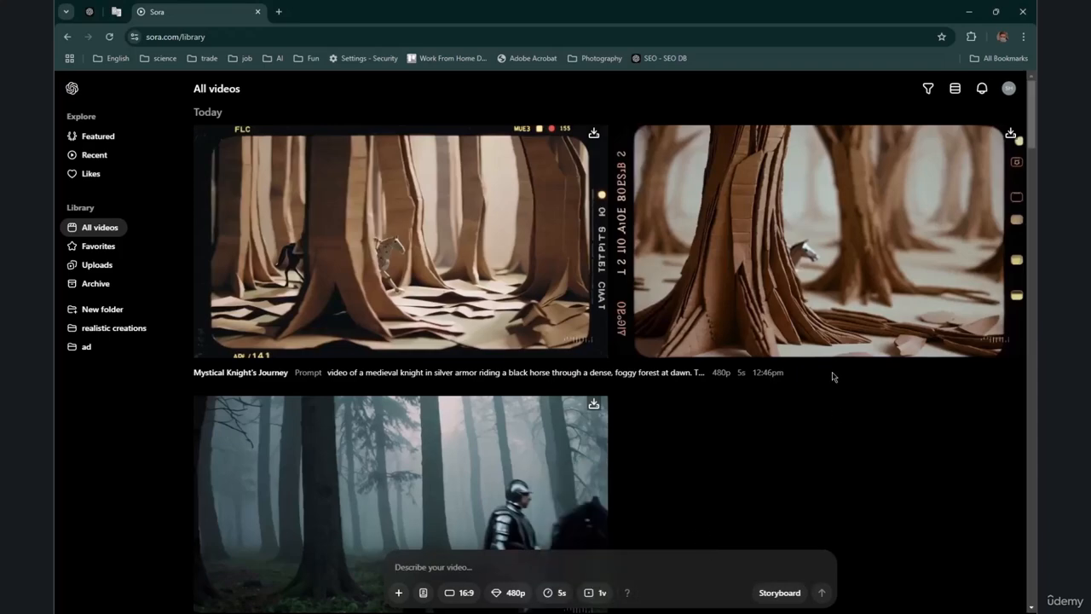
scroll(829, 379, down, 6)
scroll(818, 378, up, 6)
click(556, 592)
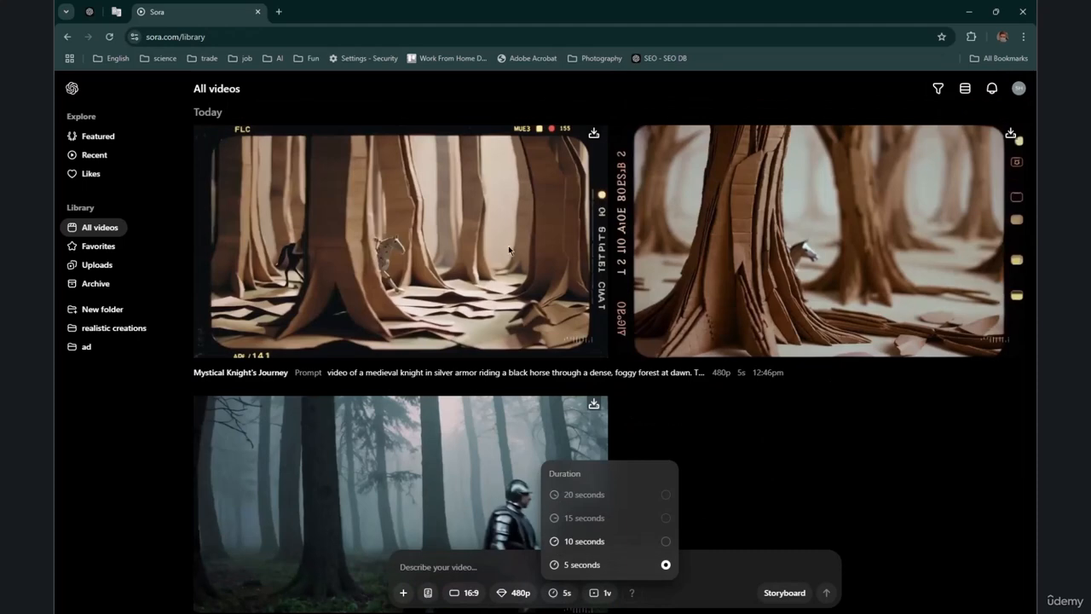
click(707, 563)
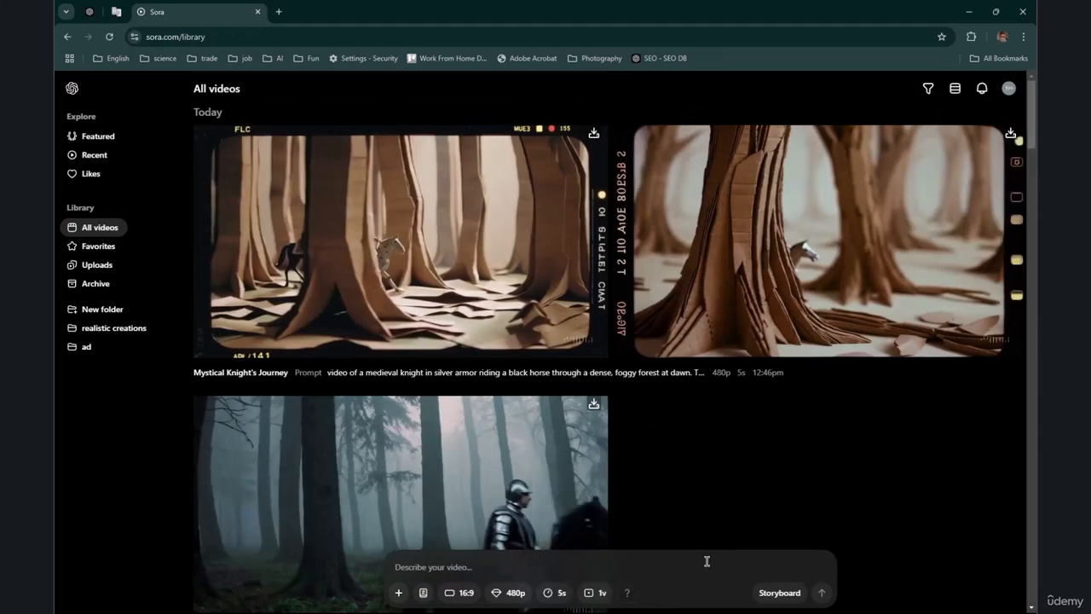
click(557, 593)
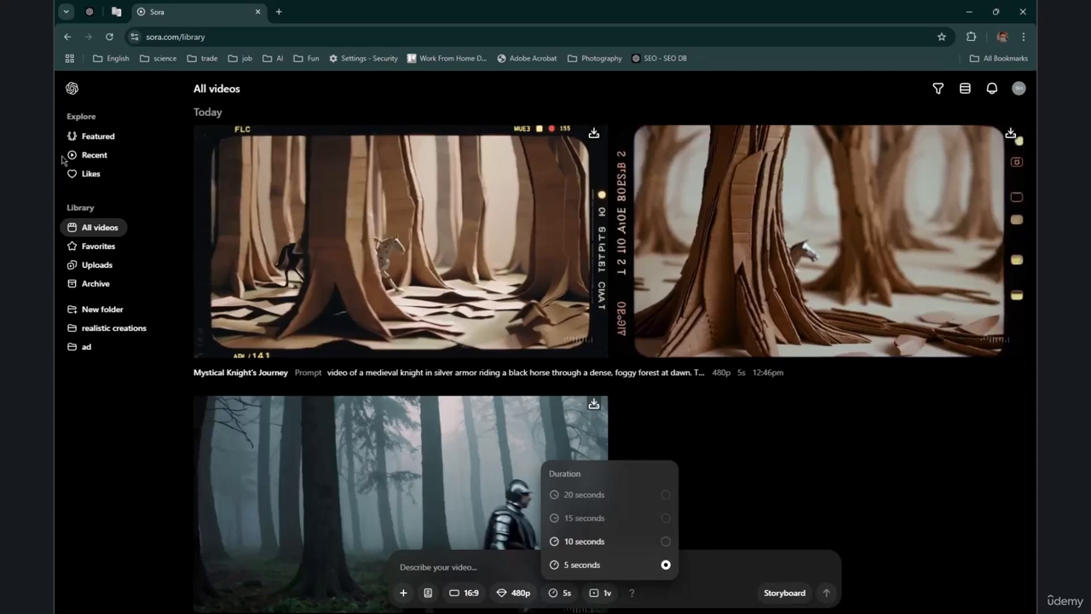
mouse_move(743, 582)
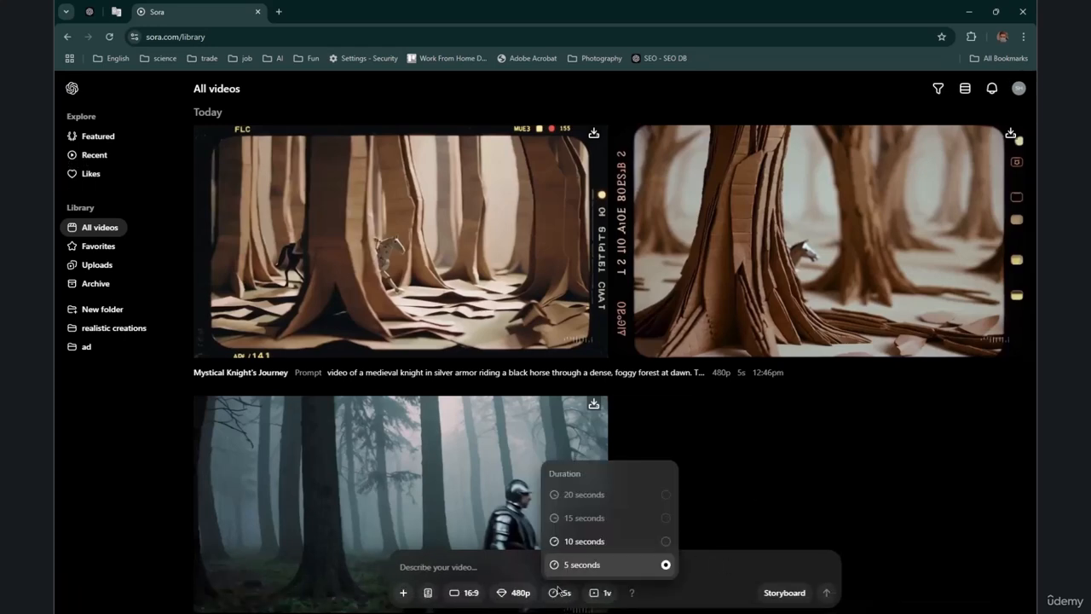
click(685, 562)
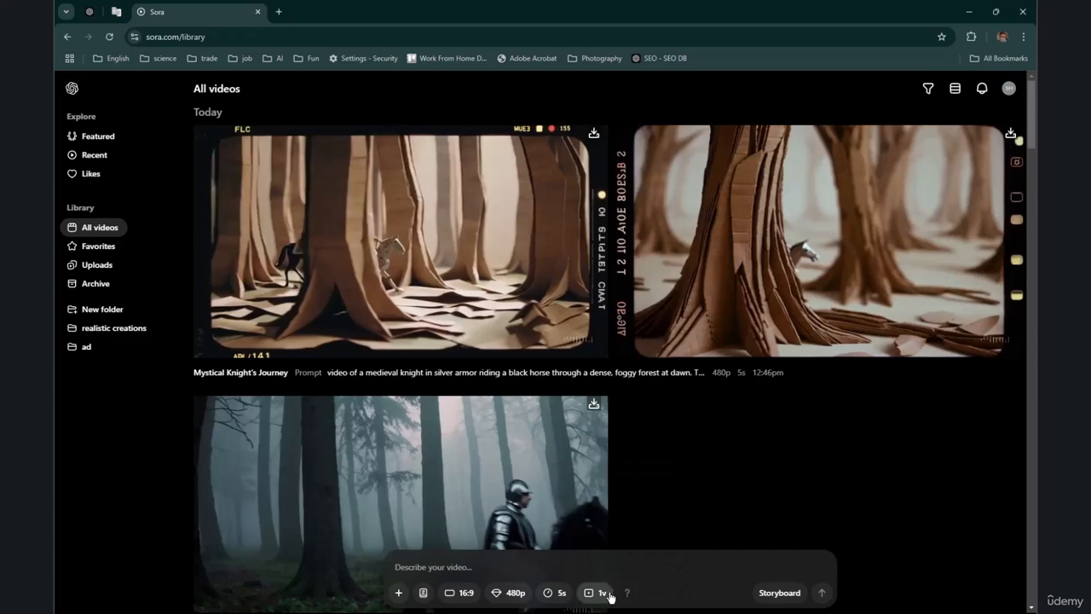
- Examine the variation options for a new video and compare them with the library's one-video and two-video generations
click(605, 594)
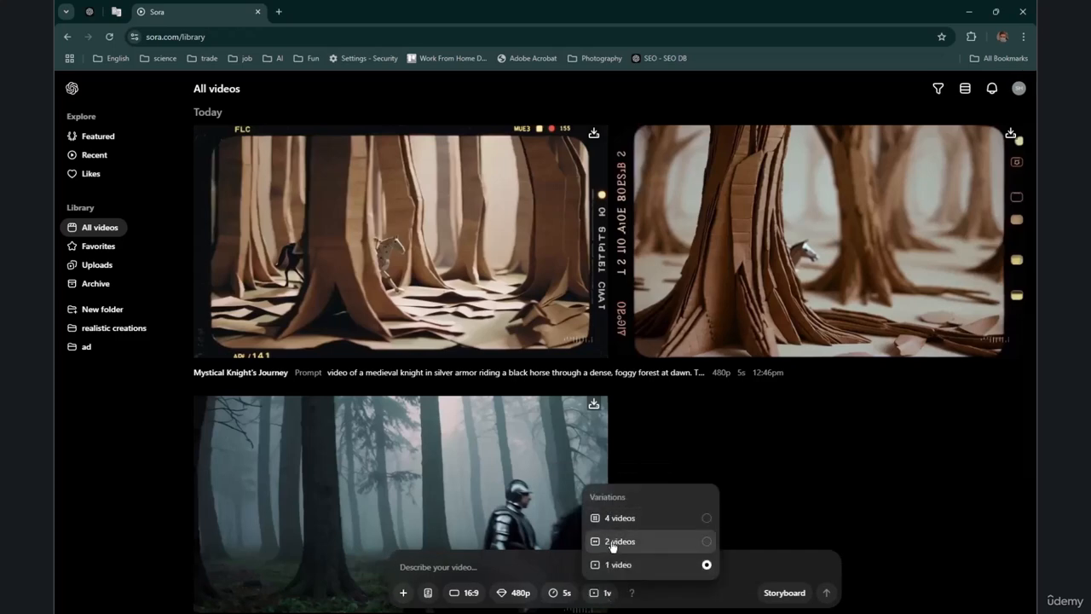
scroll(763, 469, down, 2)
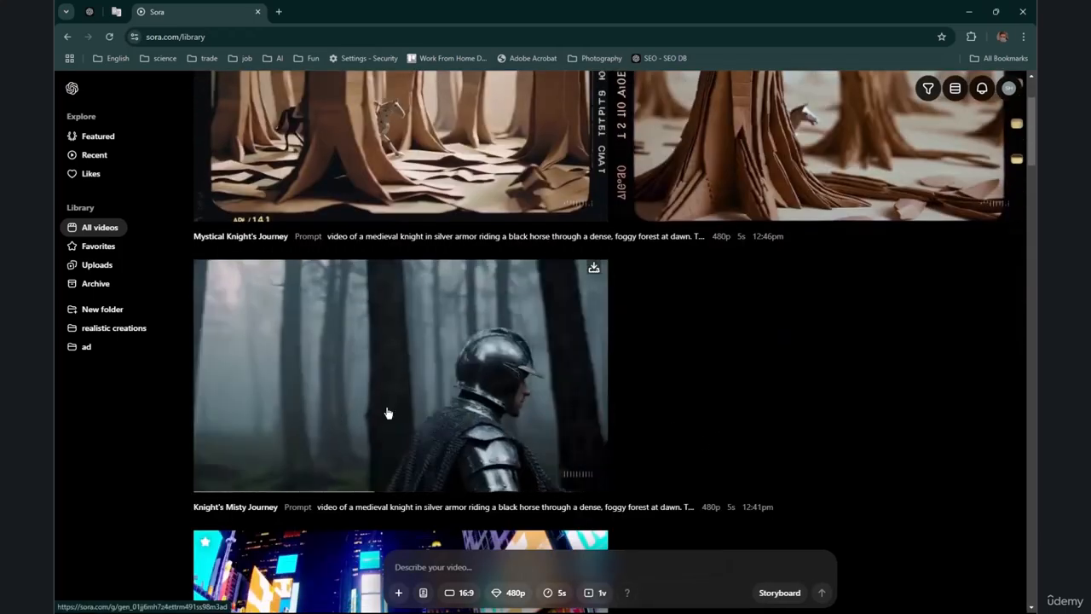
scroll(388, 413, up, 2)
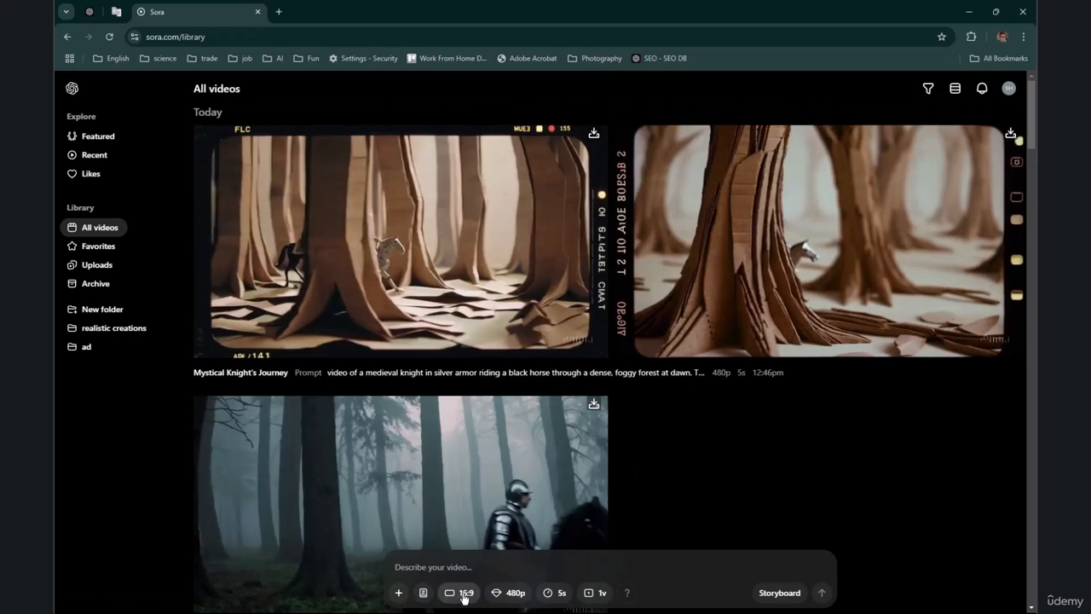
- Set the new video to 720p with 2 variations and check the credit cost at those settings
click(514, 594)
click(522, 541)
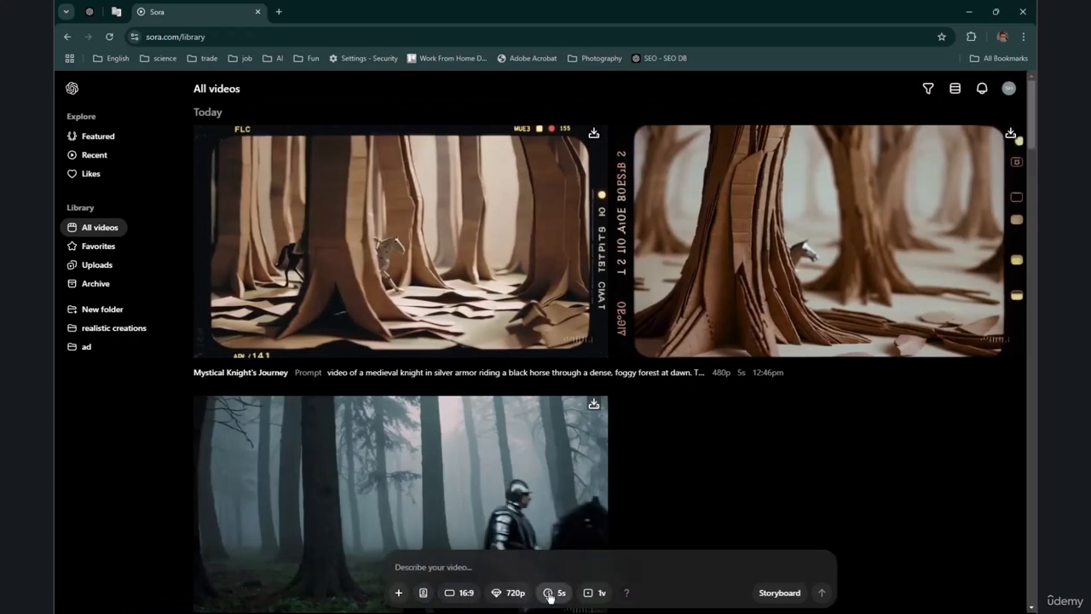
click(561, 594)
click(599, 593)
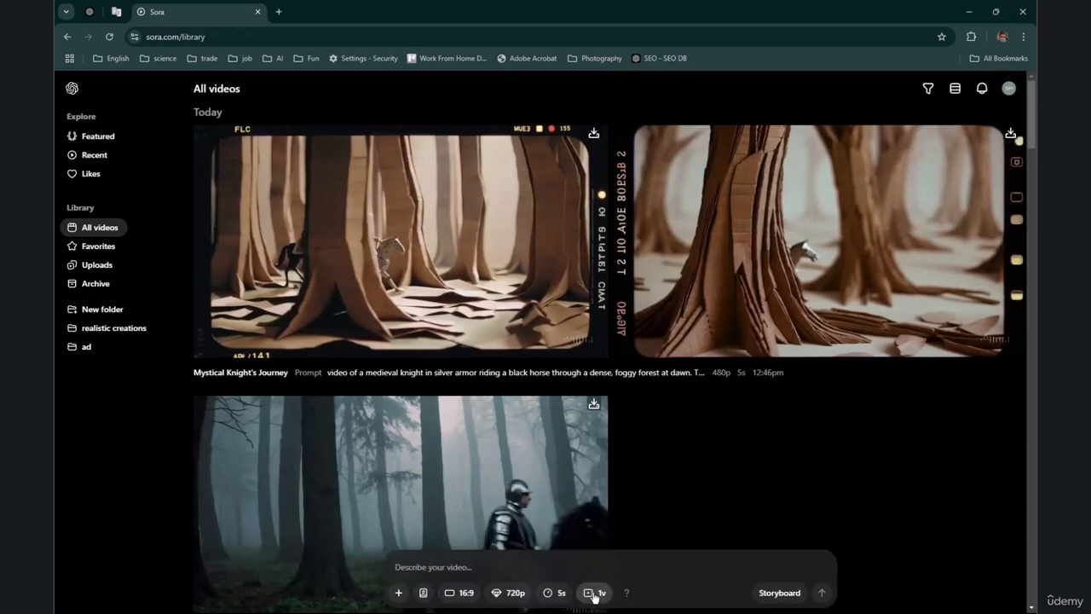
click(599, 593)
click(599, 538)
mouse_move(628, 592)
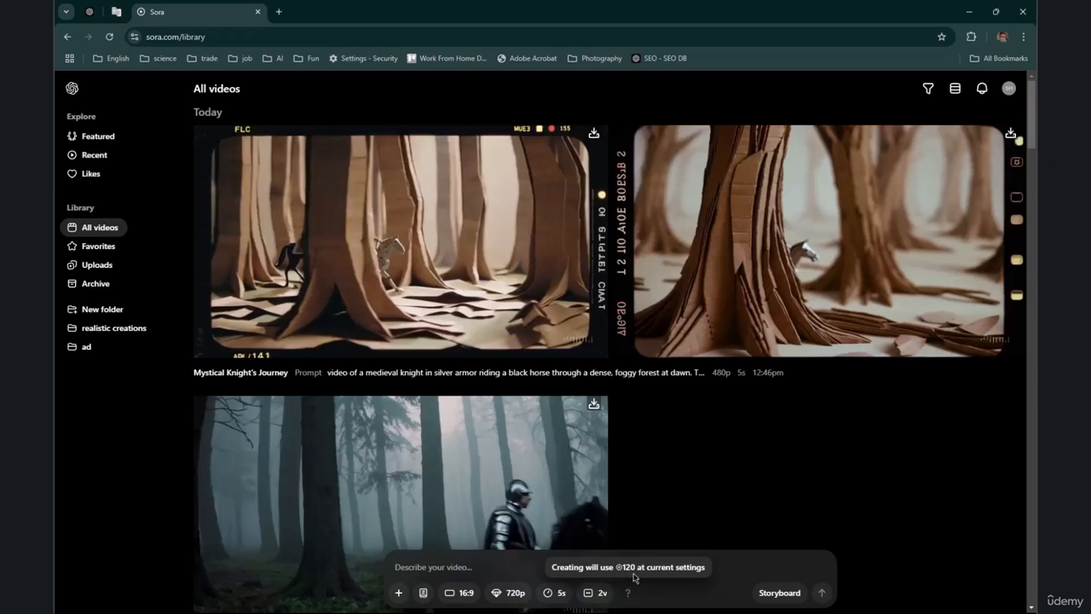
- Set the new video's resolution to 480p and its variations to 1 video
click(502, 597)
click(529, 566)
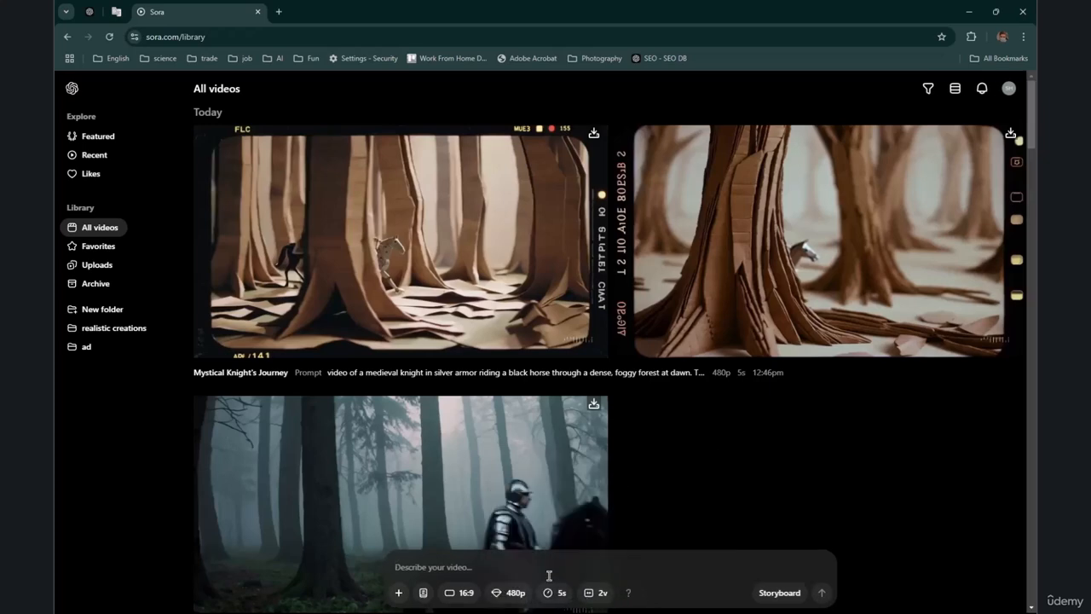
click(563, 597)
click(594, 592)
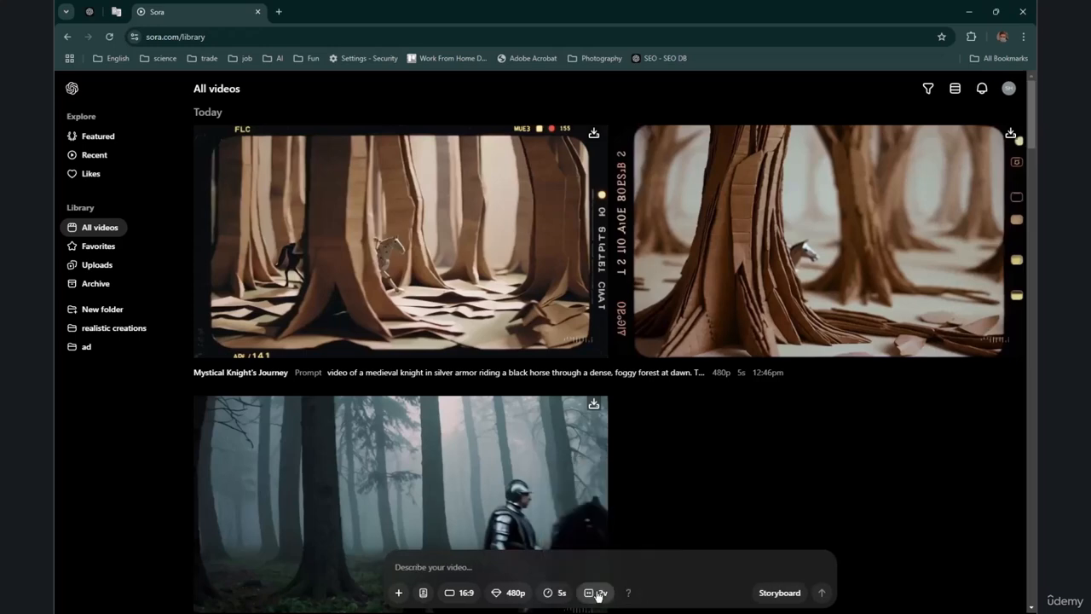
click(593, 592)
click(608, 565)
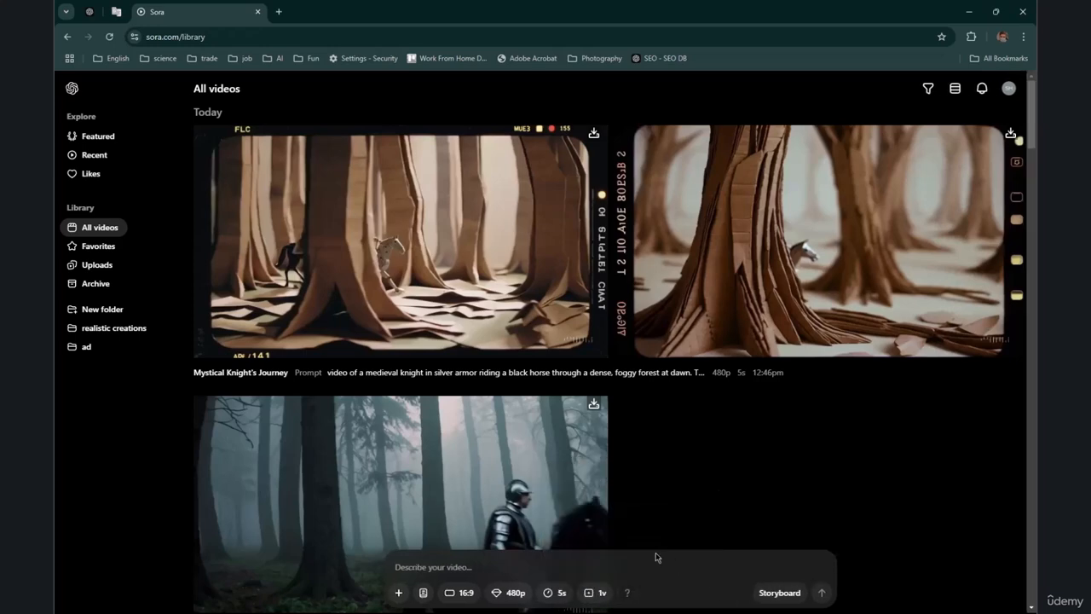
- Open a storyboard for the new video and move its first scene card to 00.04 on the timeline
click(779, 595)
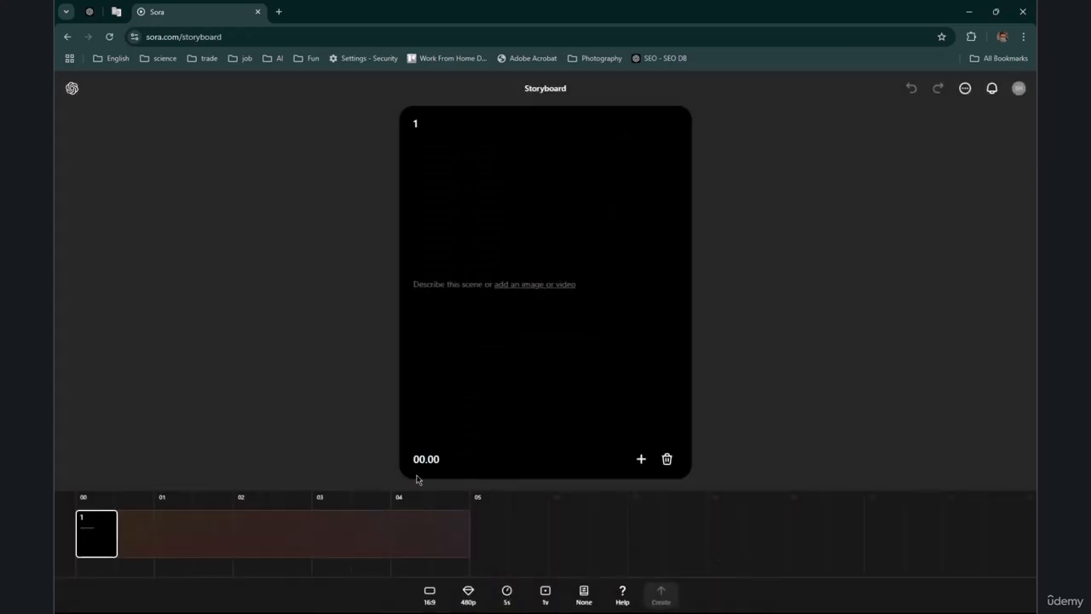
mouse_move(98, 537)
mouse_down()
mouse_move(380, 547)
mouse_move(101, 544)
mouse_up()
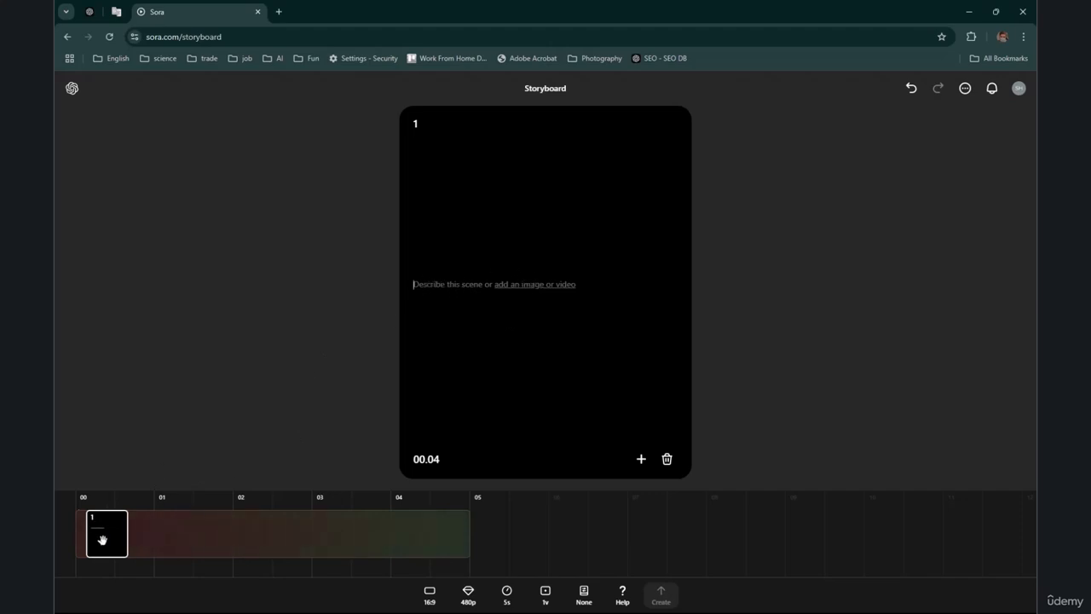
mouse_move(102, 538)
mouse_down()
mouse_move(170, 539)
mouse_move(94, 534)
mouse_up()
- Describe the first storyboard scene as "steady camera, showing a sunny day"
text(سشیش)
key(BackSpace)
key(BackSpace)
key(BackSpace)
key(BackSpace)
text(s)
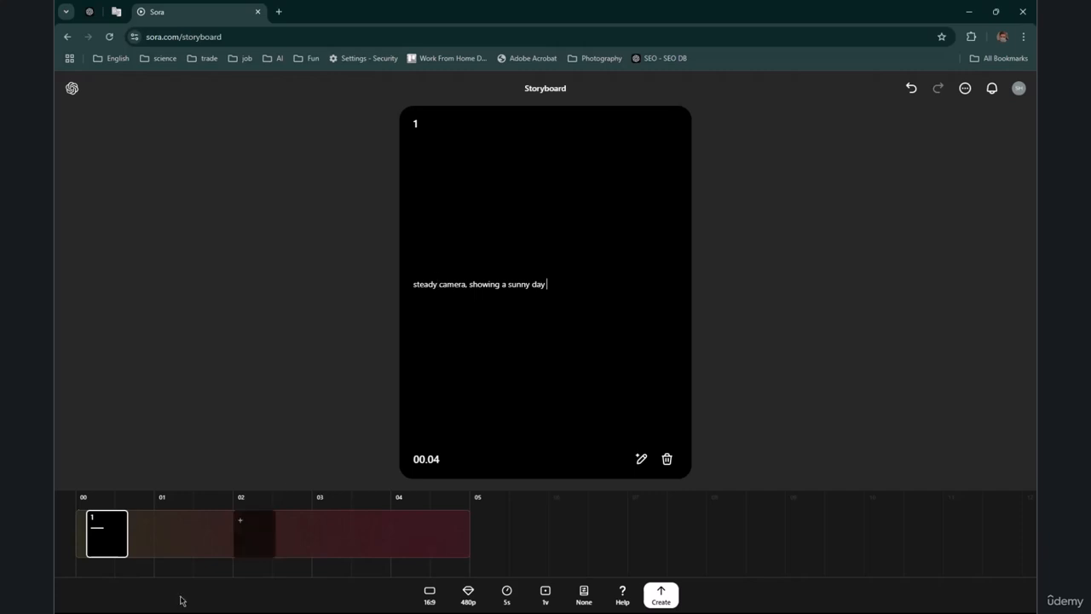
- Add a second scene card at 01.06 and describe it as "two kids playing happily, medium shot"
click(174, 535)
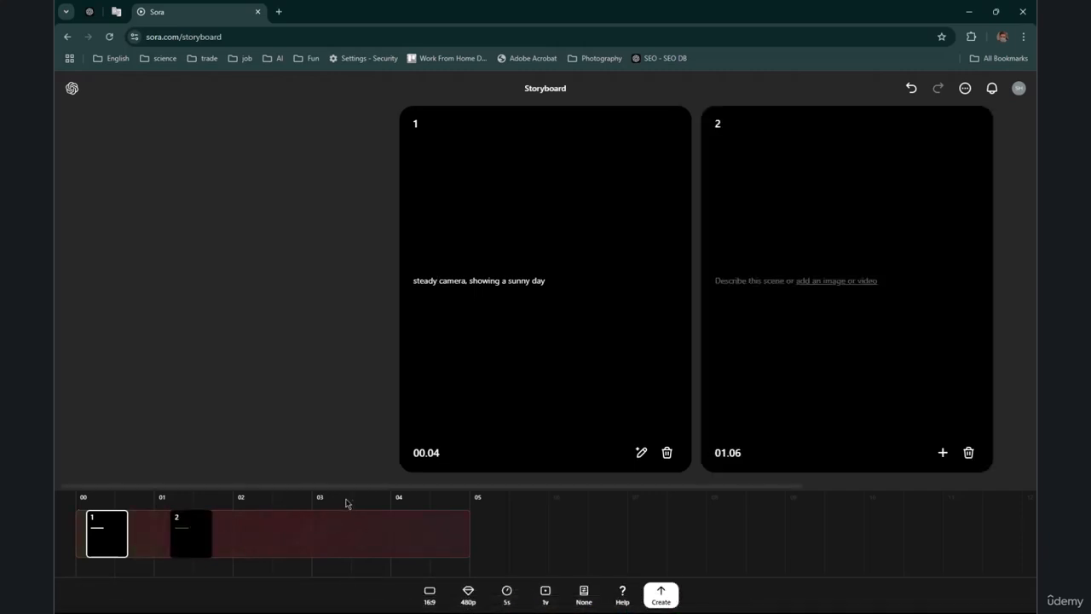
click(464, 281)
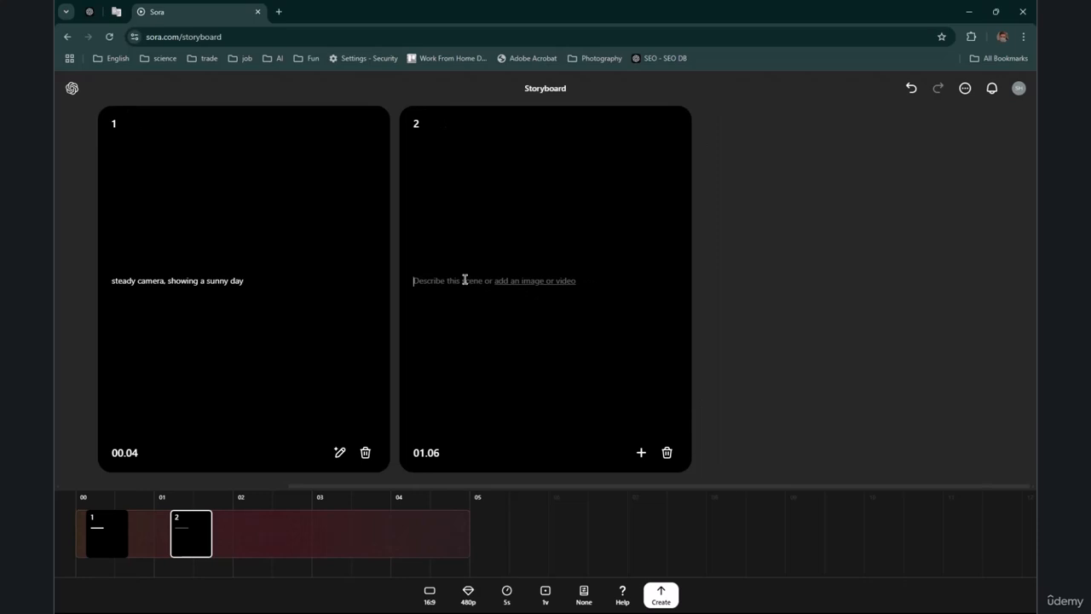
text(two kids playing happily, medium)
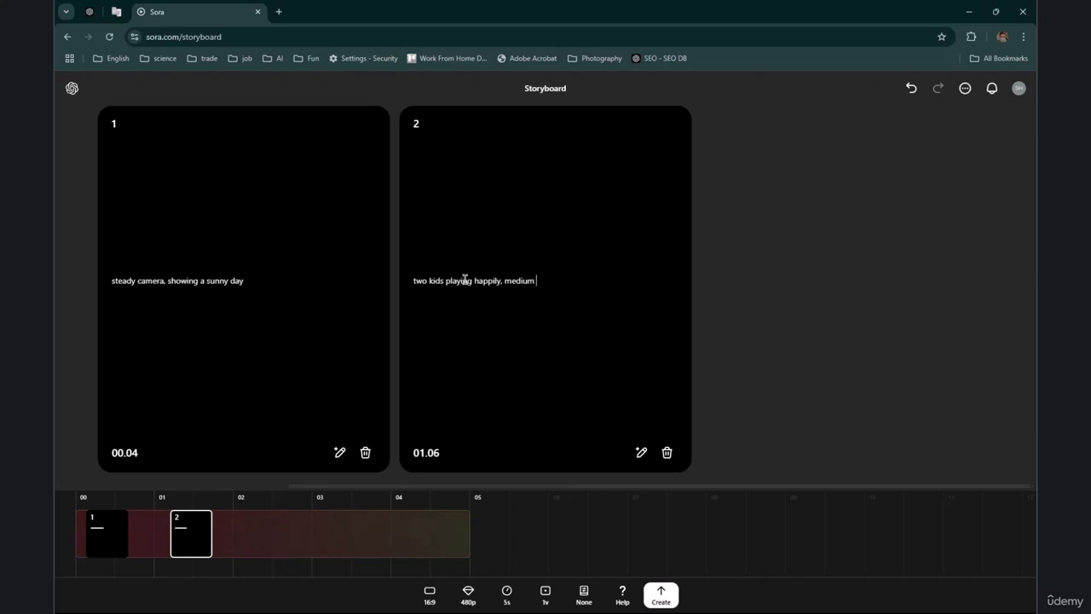
- Add a third scene card at 02.08 and describe it as "their mother tells them to go home"
click(258, 533)
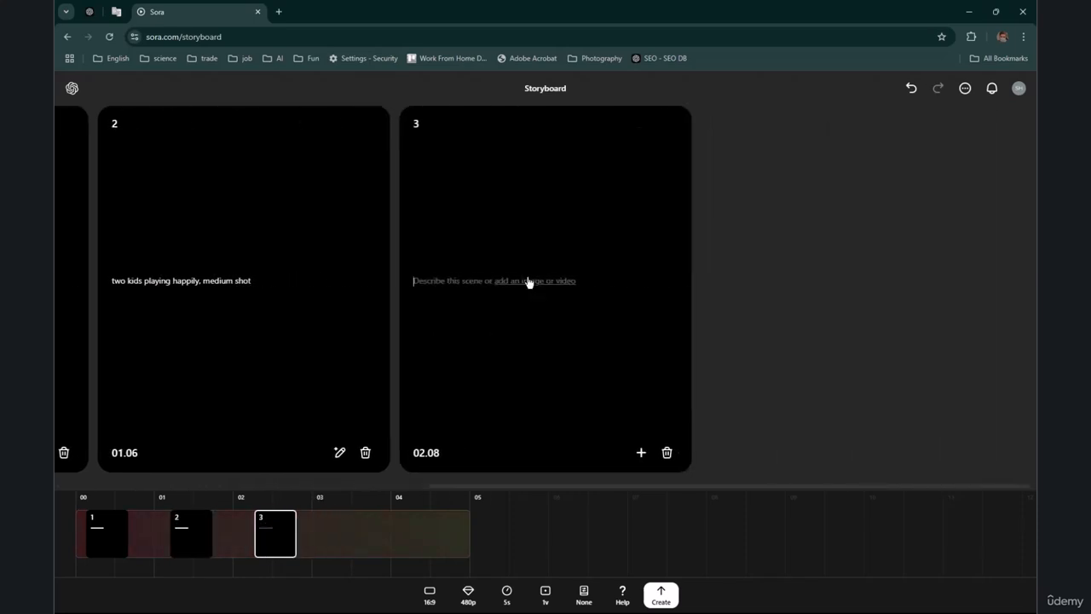
click(529, 283)
click(462, 283)
text(one o)
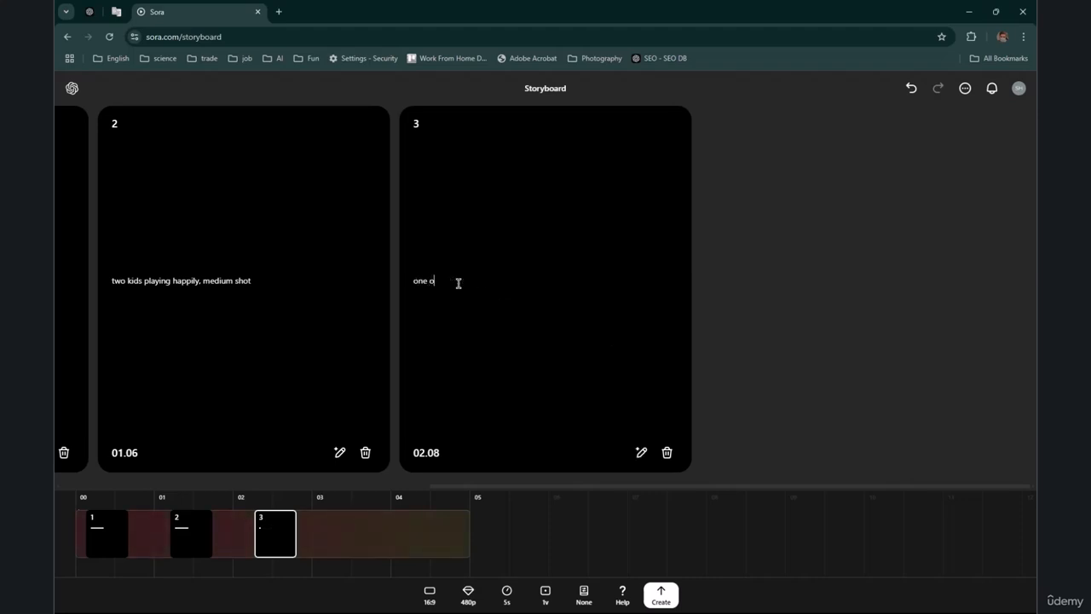
text(f them)
key(BackSpace)
key(BackSpace)
key(BackSpace)
key(BackSpace)
key(BackSpace)
key(BackSpace)
key(BackSpace)
key(BackSpace)
key(BackSpace)
key(BackSpace)
key(BackSpace)
text(their mother)
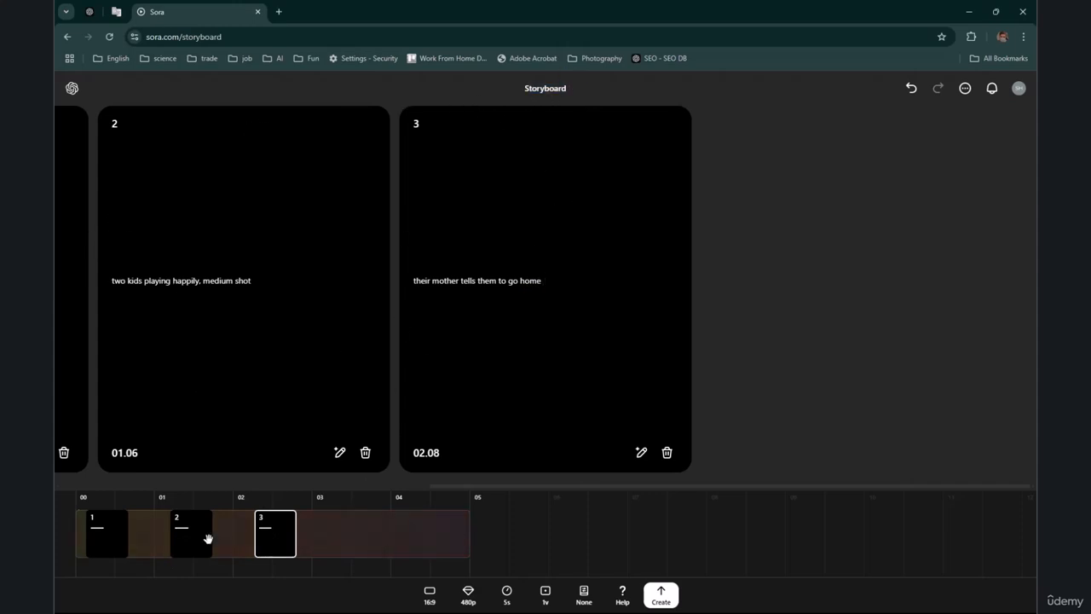
- Add a scene card at 01.22 between the kids and mother scenes, and choose to upload an image or video for it
click(233, 542)
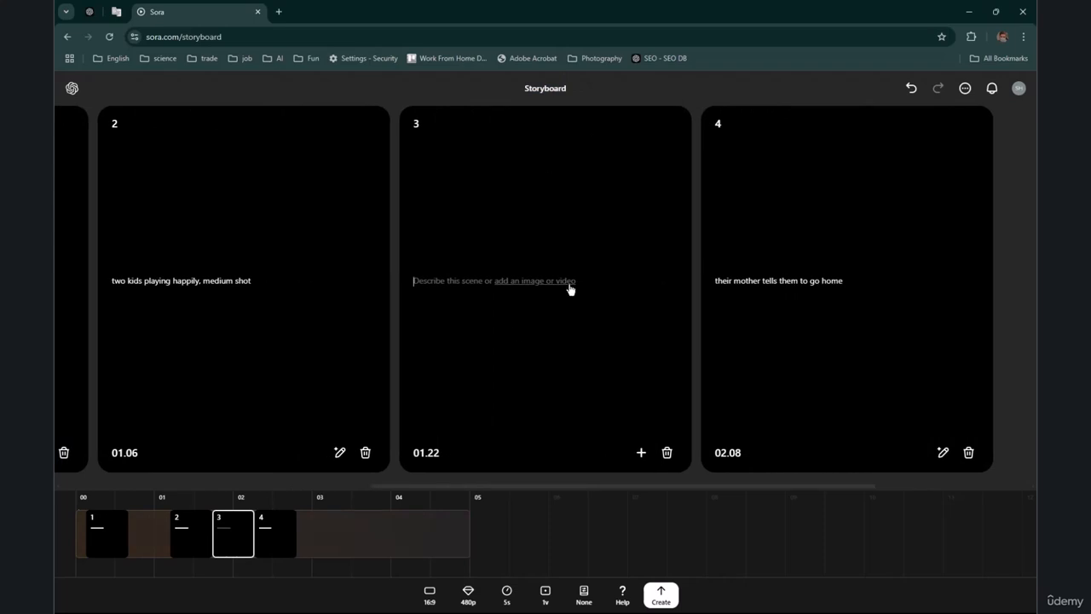
click(560, 281)
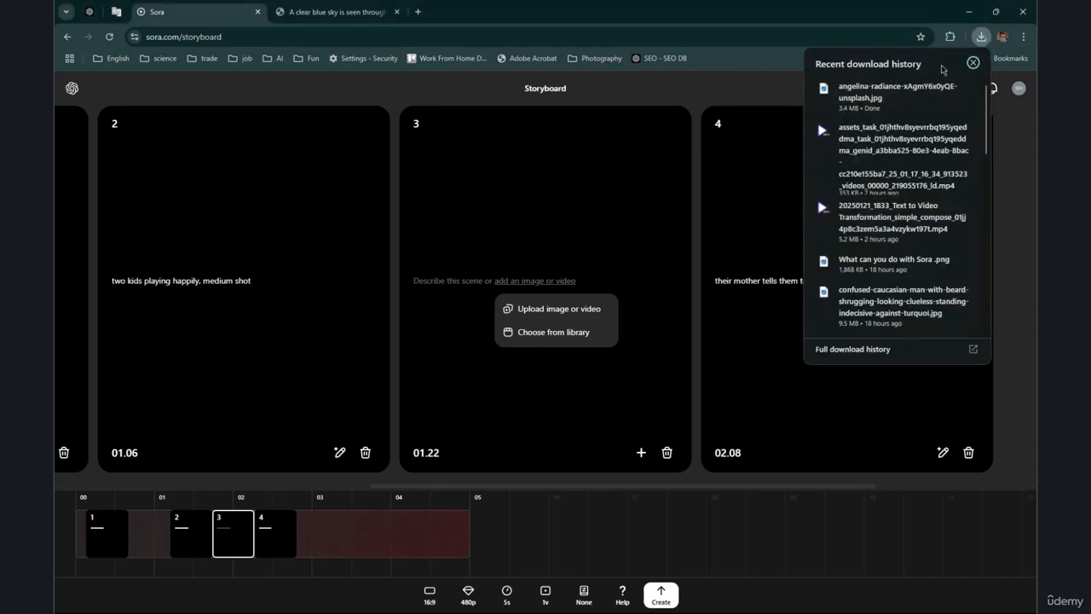
drag(901, 94, 547, 268)
drag(551, 319, 550, 309)
click(396, 12)
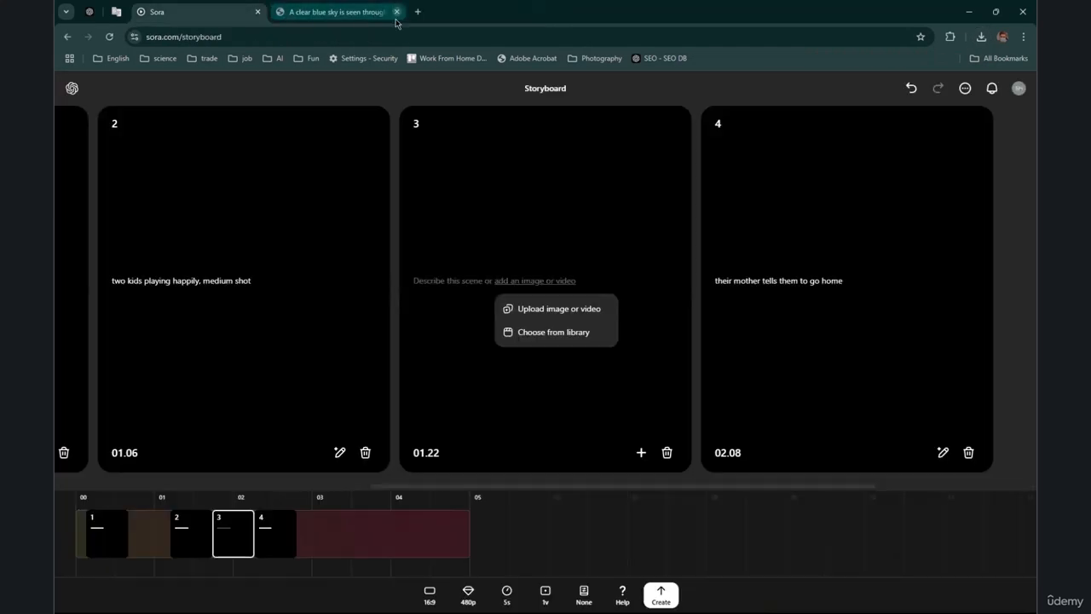
click(539, 309)
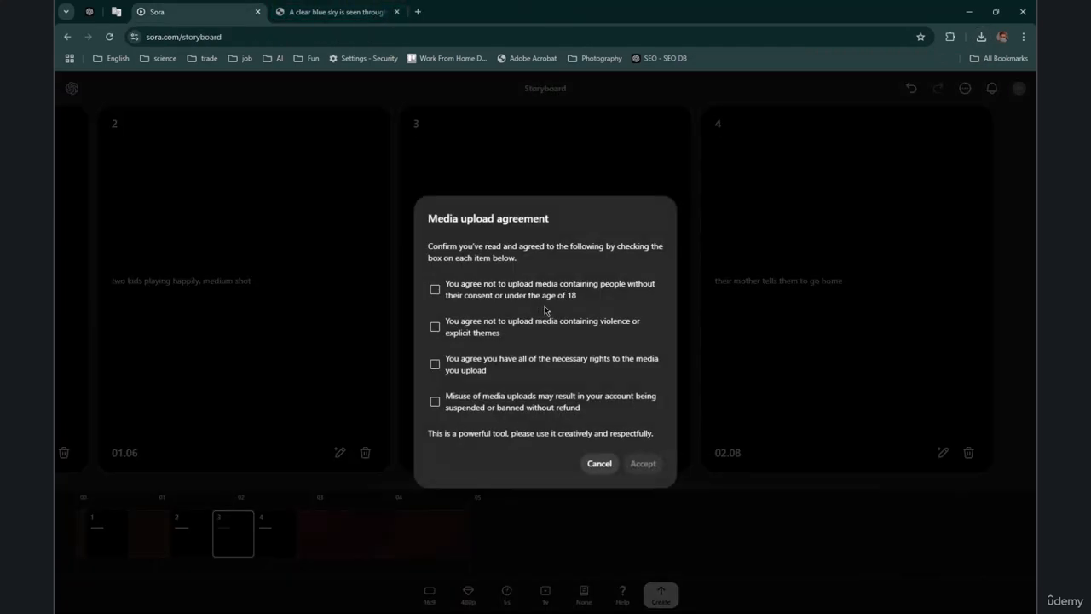
- Agree to all four statements in the media upload agreement
click(505, 293)
drag(436, 218, 568, 241)
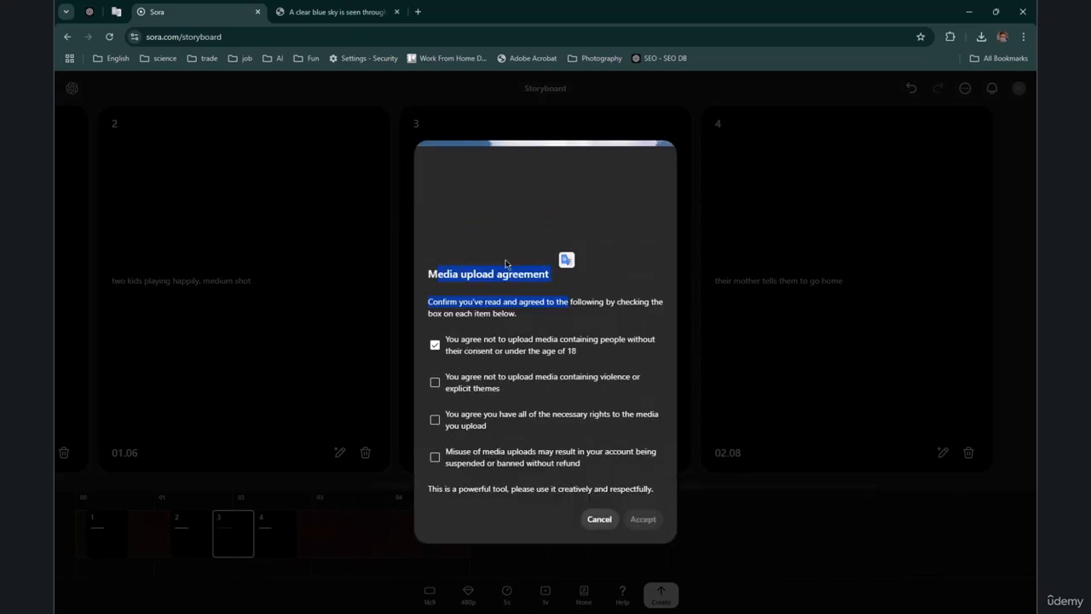
click(473, 313)
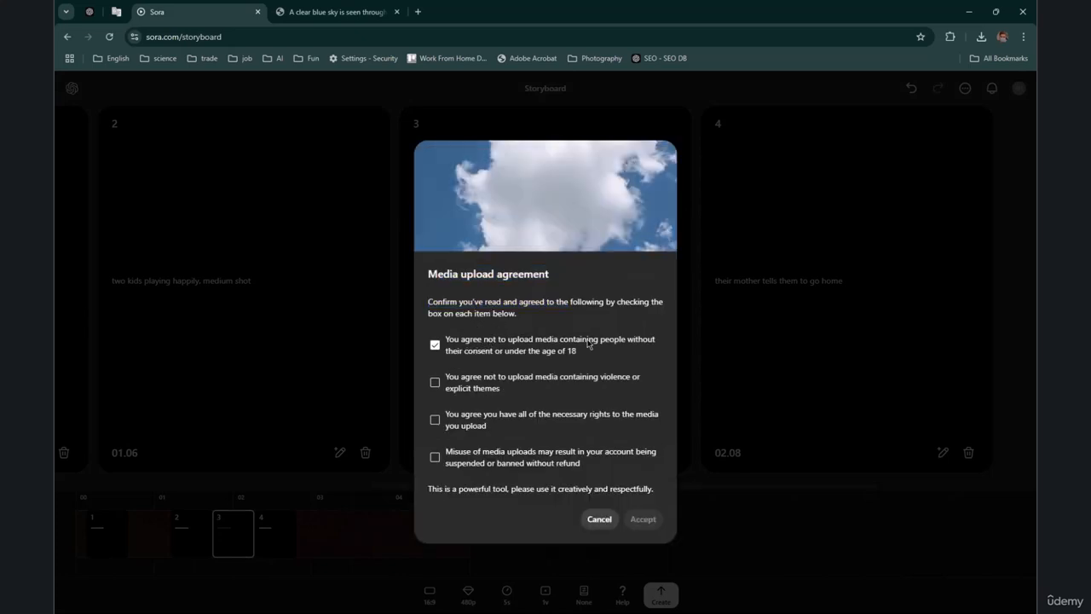
click(436, 385)
double_click(452, 390)
click(509, 395)
click(435, 420)
click(437, 383)
drag(456, 456, 598, 465)
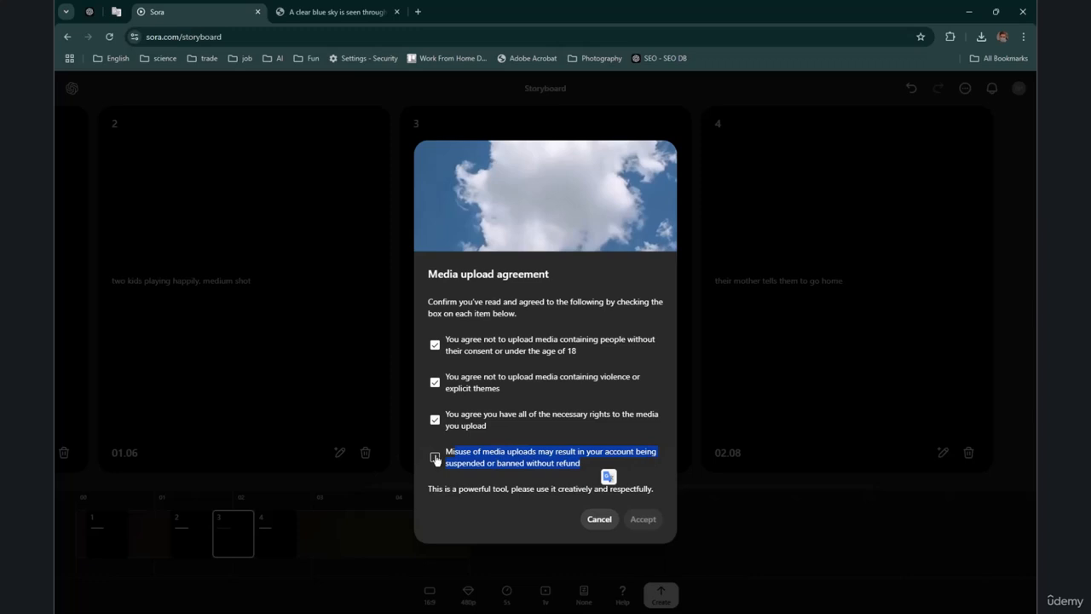
click(436, 458)
click(527, 504)
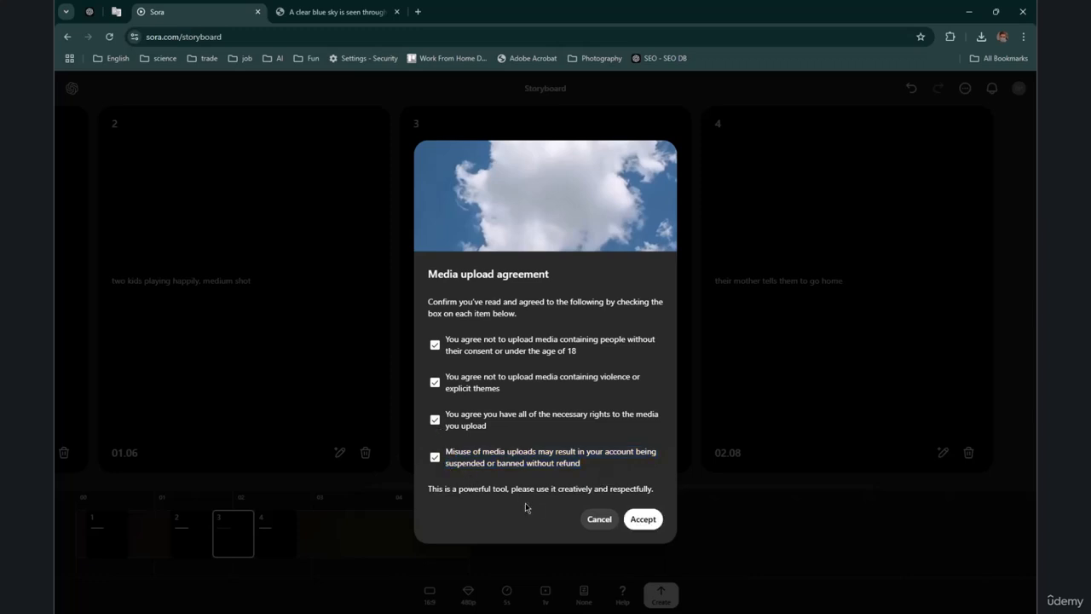
- Accept the media terms and upload the downloaded Unsplash image to the 01.22 scene card
click(639, 520)
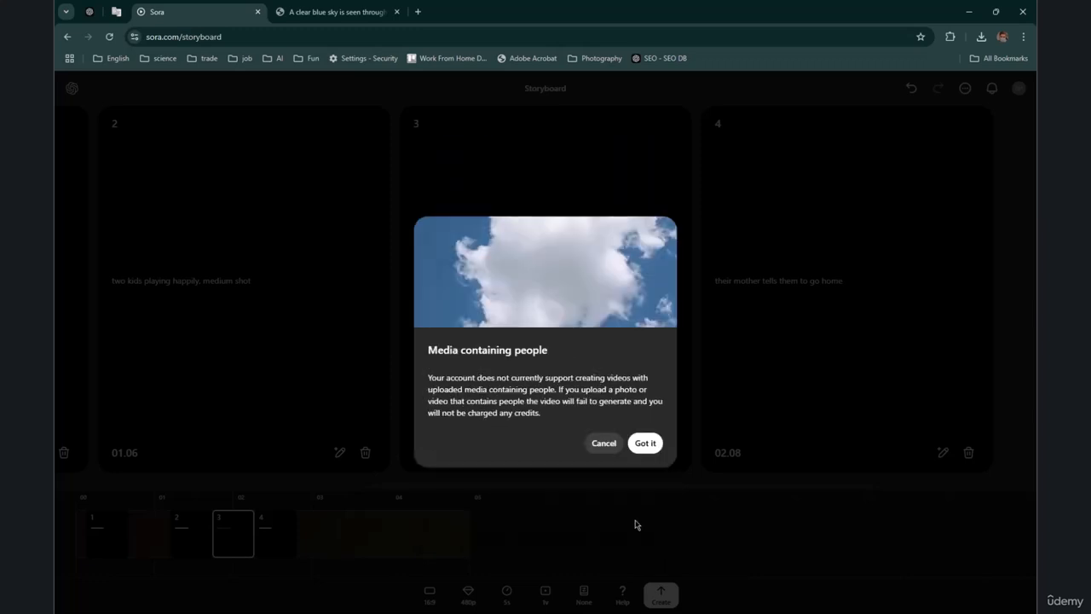
click(644, 443)
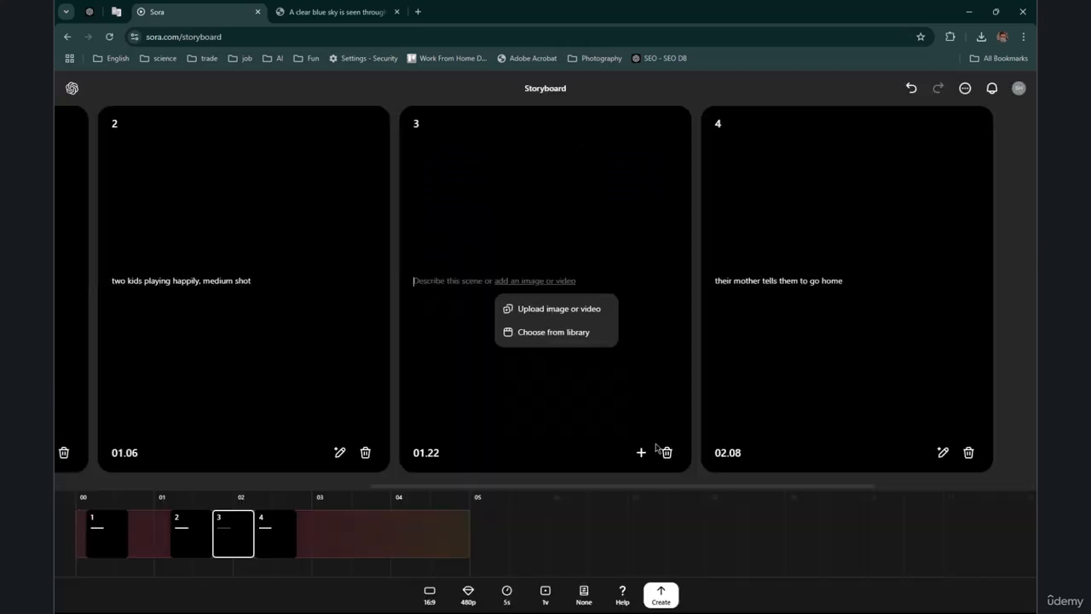
click(571, 318)
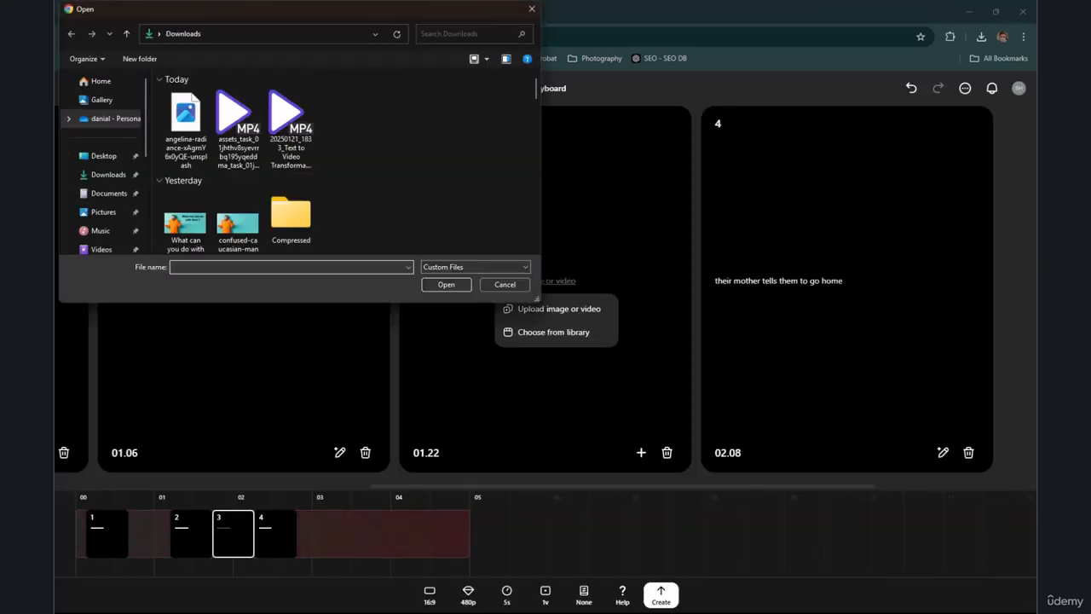
double_click(184, 132)
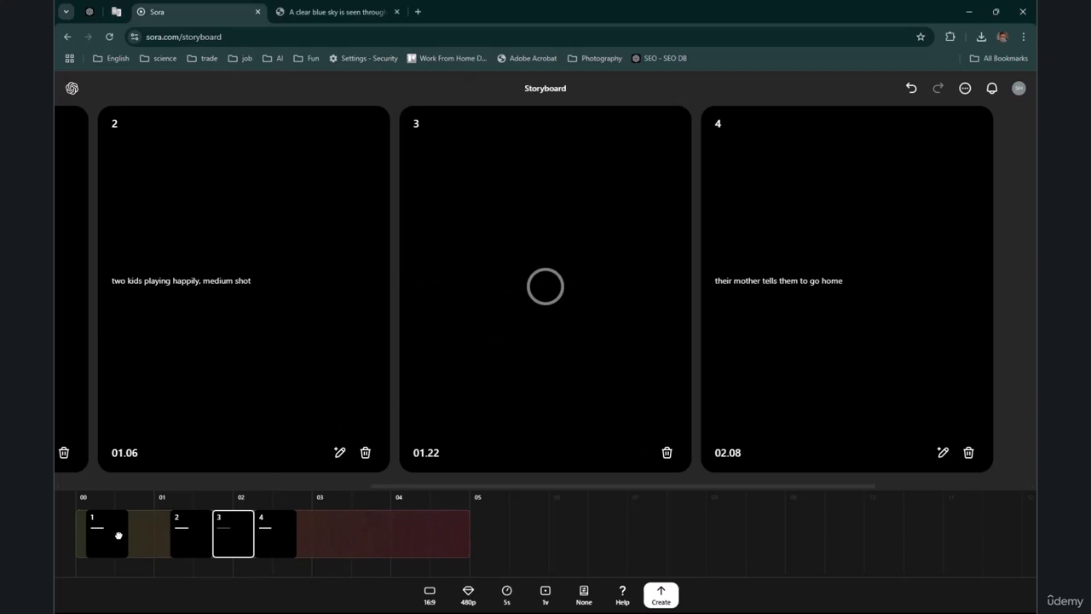
- Rearrange the timeline with the image card at 00.00, the sunny-day scene at 00.16, the kids scene at 01.02 and the mother scene at 01.18
click(119, 535)
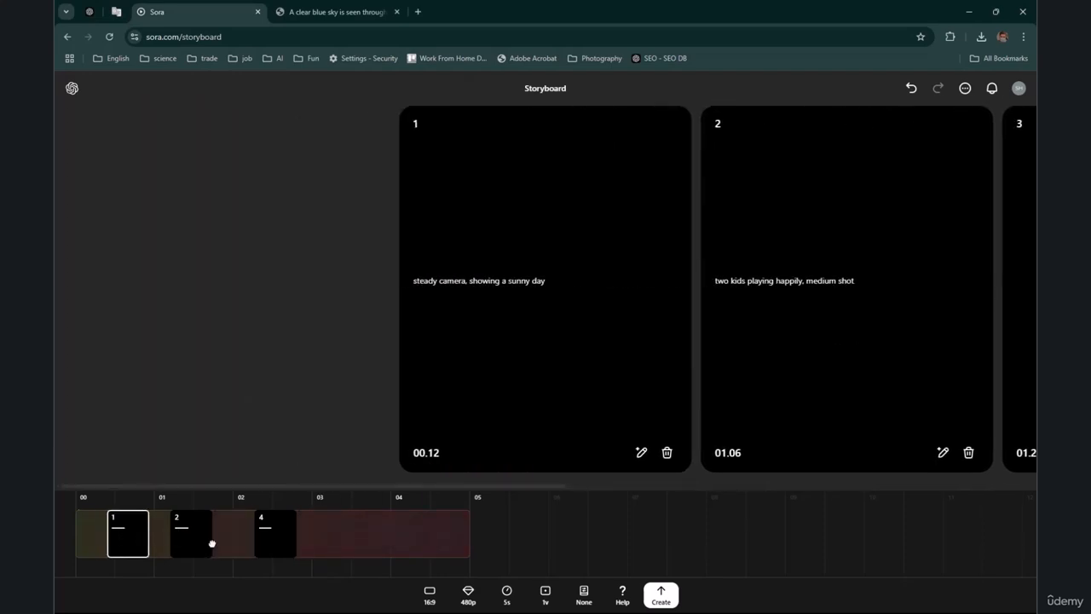
drag(226, 540, 100, 535)
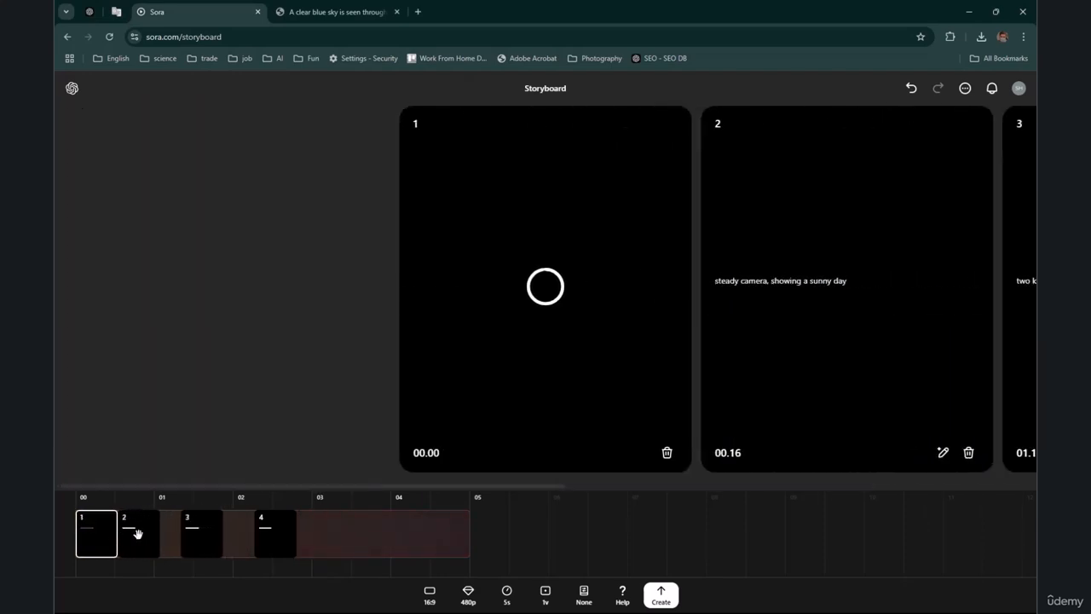
drag(188, 536, 174, 536)
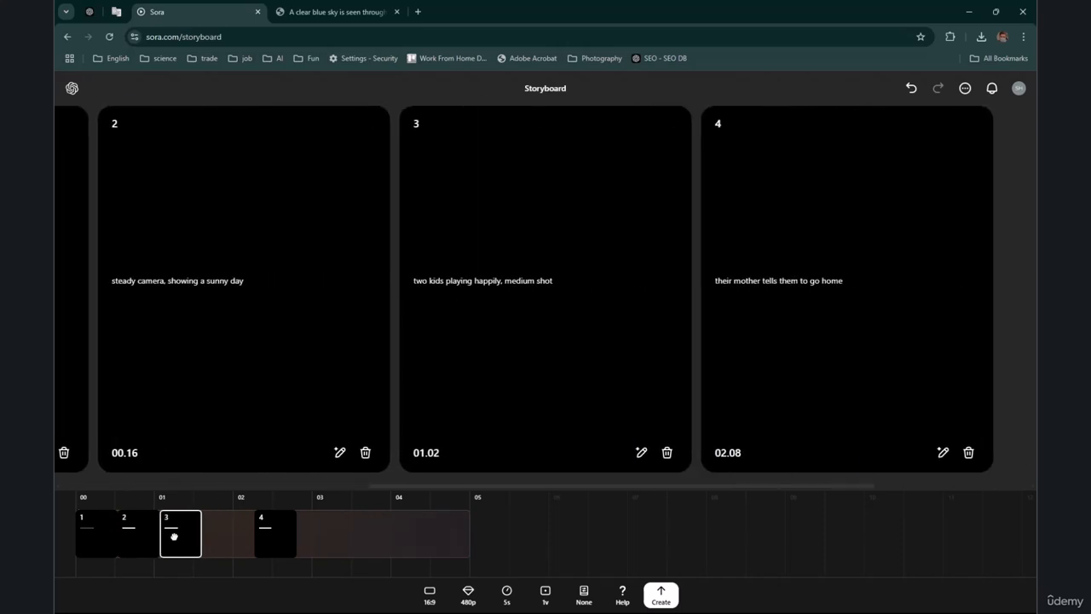
drag(271, 535, 207, 537)
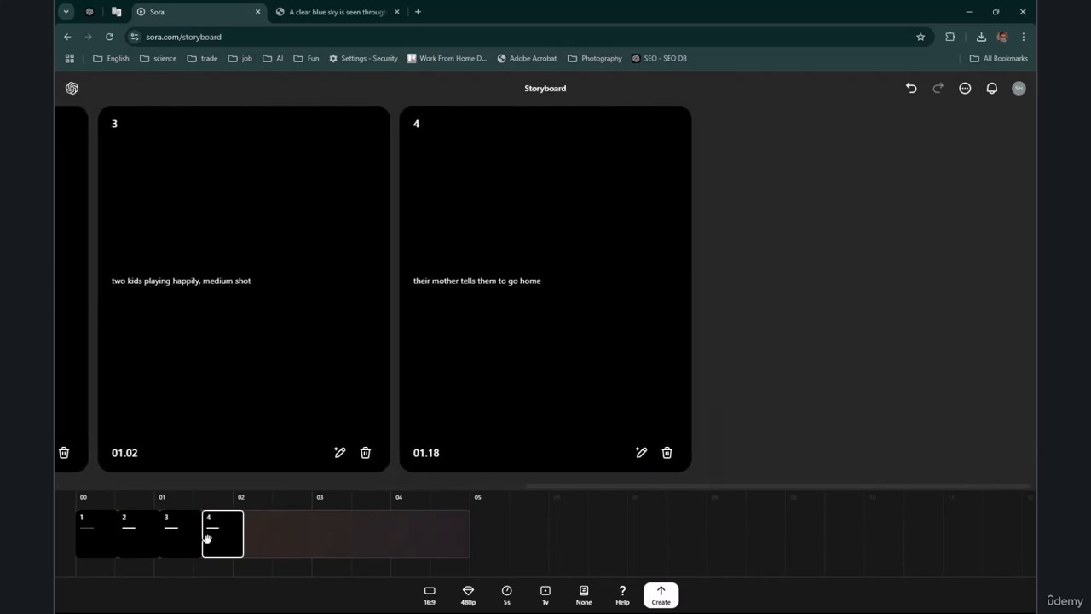
drag(550, 490, 88, 495)
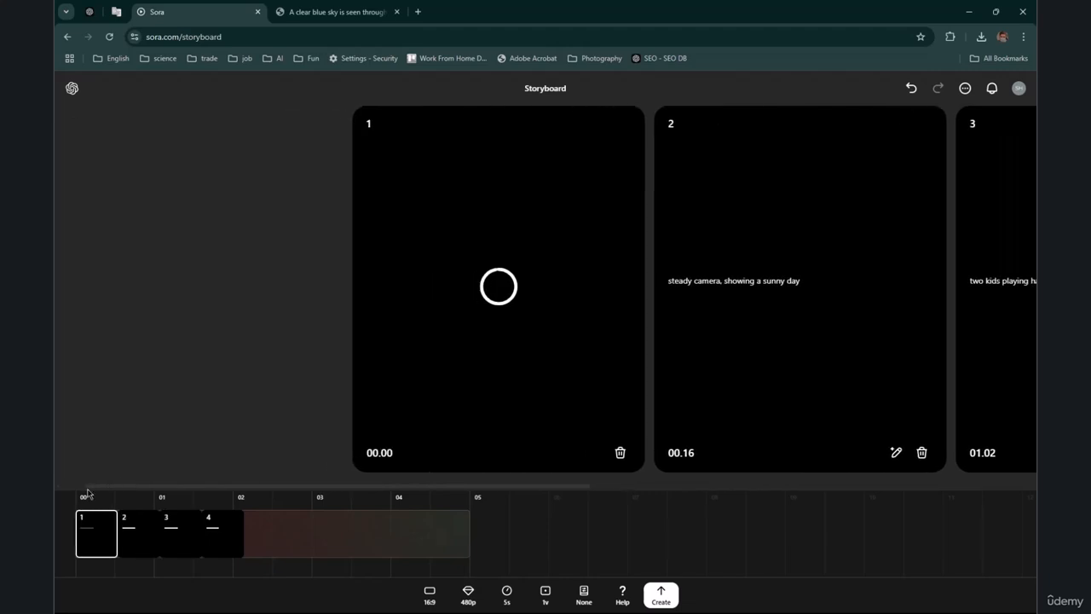
drag(213, 487, 274, 497)
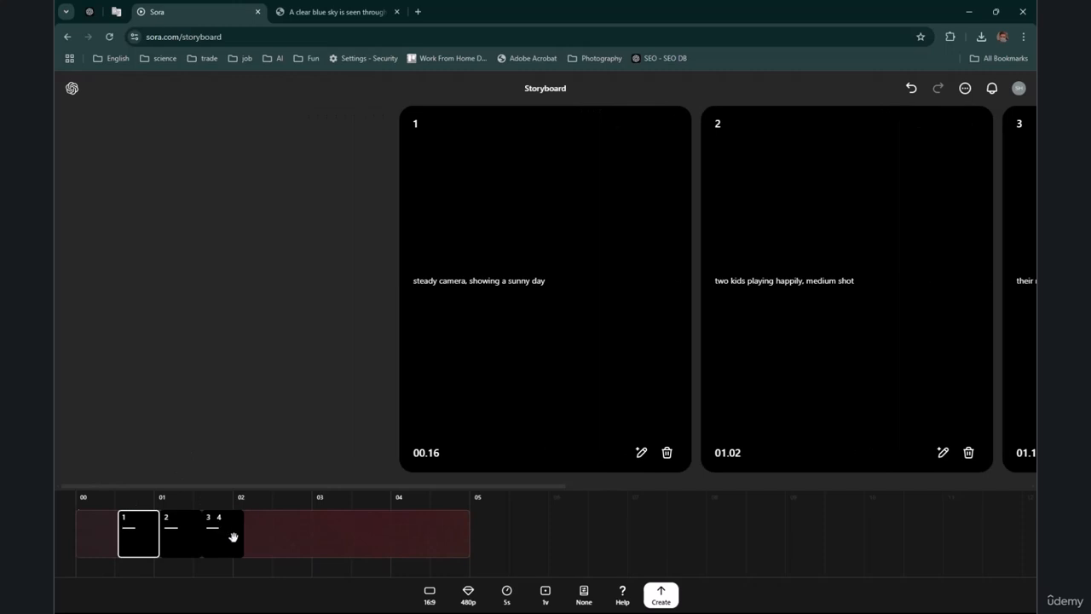
double_click(232, 537)
drag(245, 517, 99, 532)
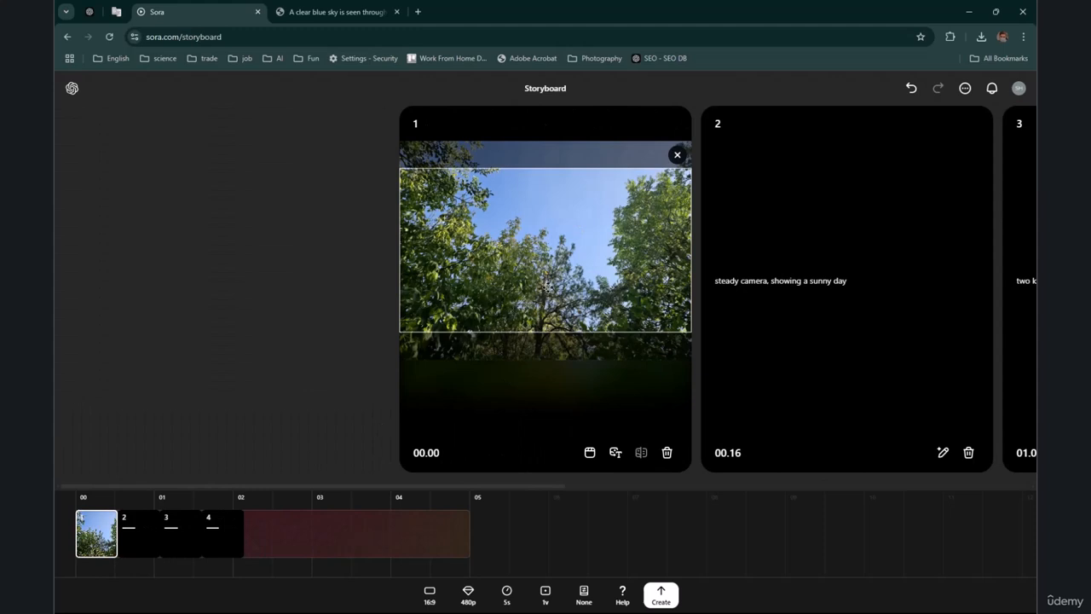
- Shift the crop frame of the first scene's image slightly lower and generate the video from the storyboard
drag(573, 273, 582, 301)
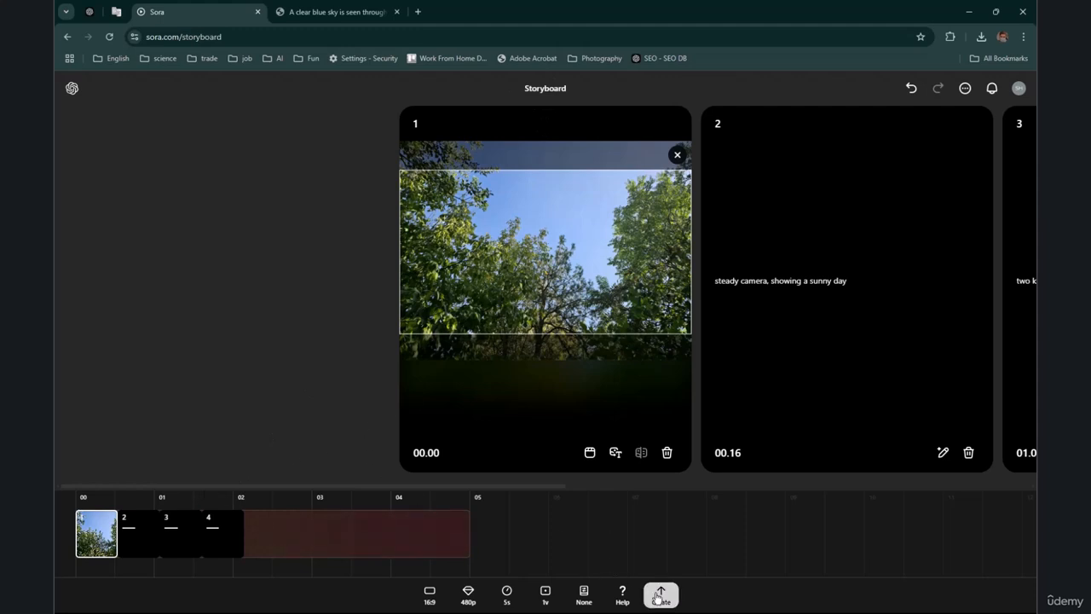
click(662, 597)
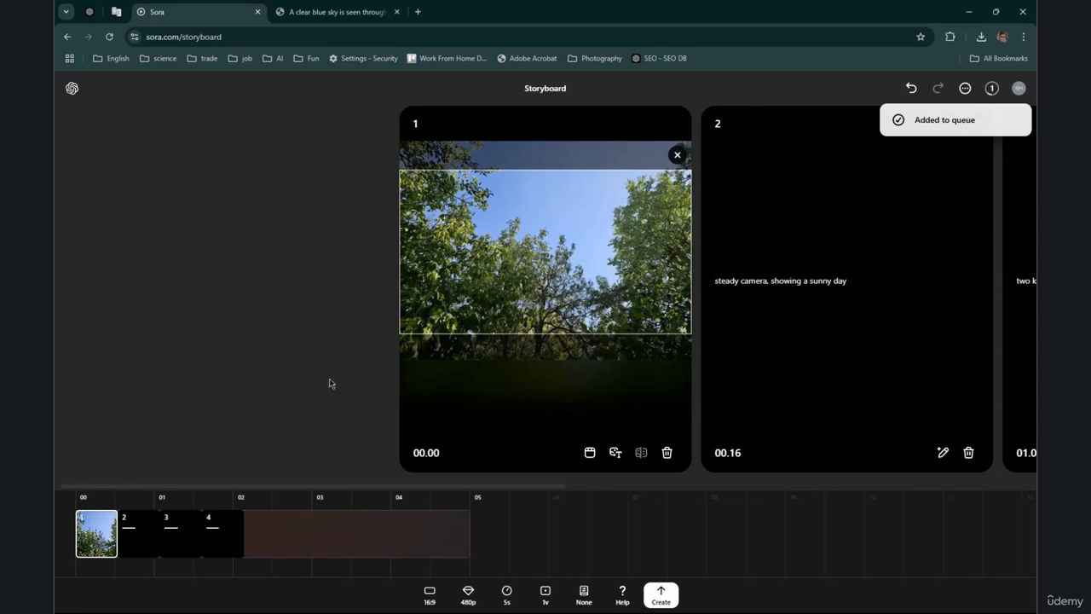
click(73, 88)
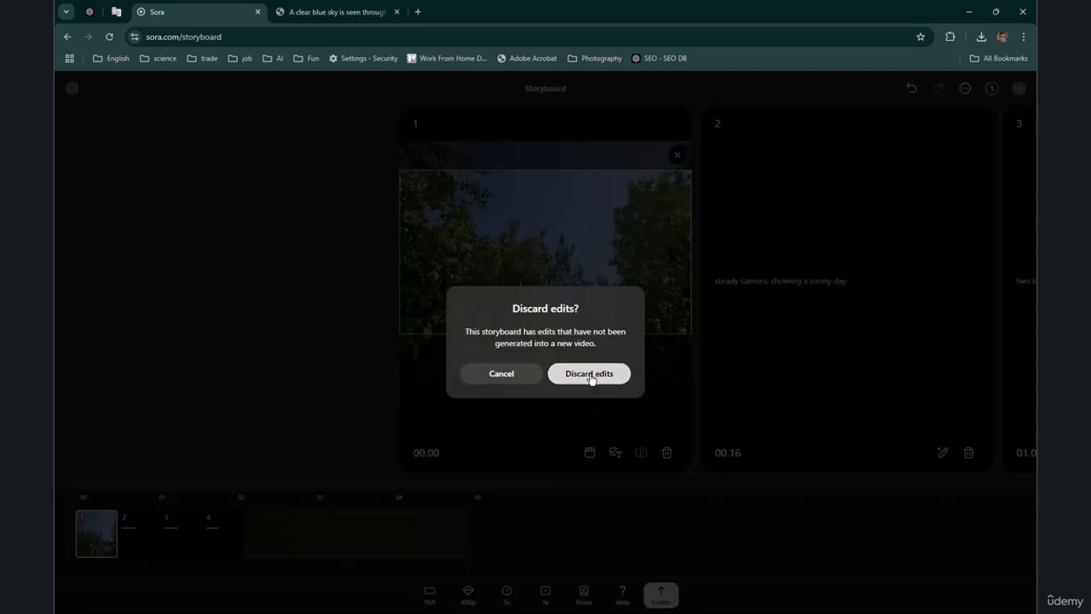
click(507, 376)
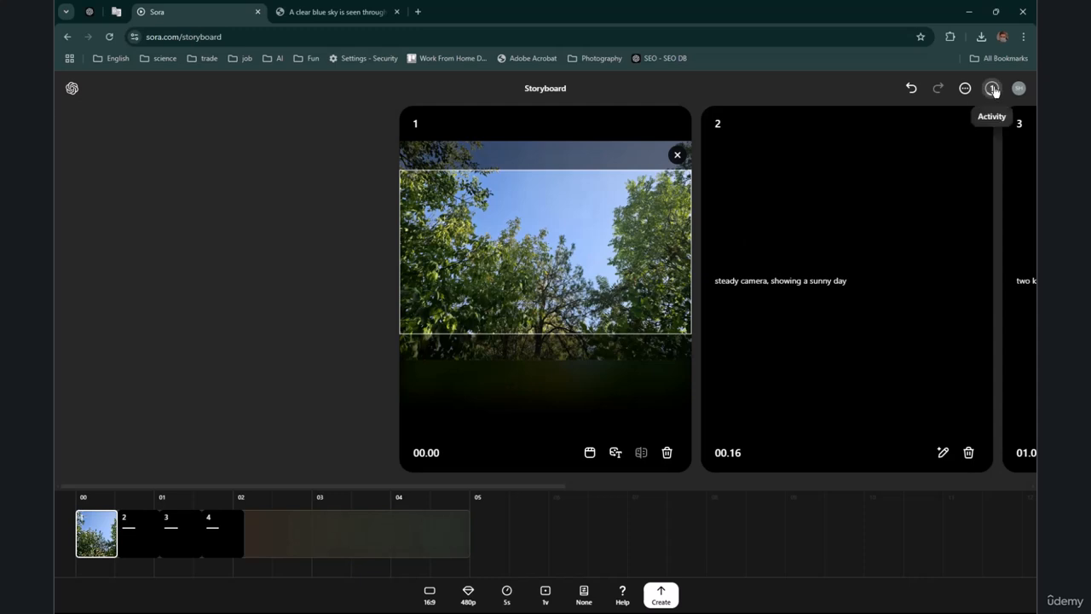
click(993, 89)
click(924, 94)
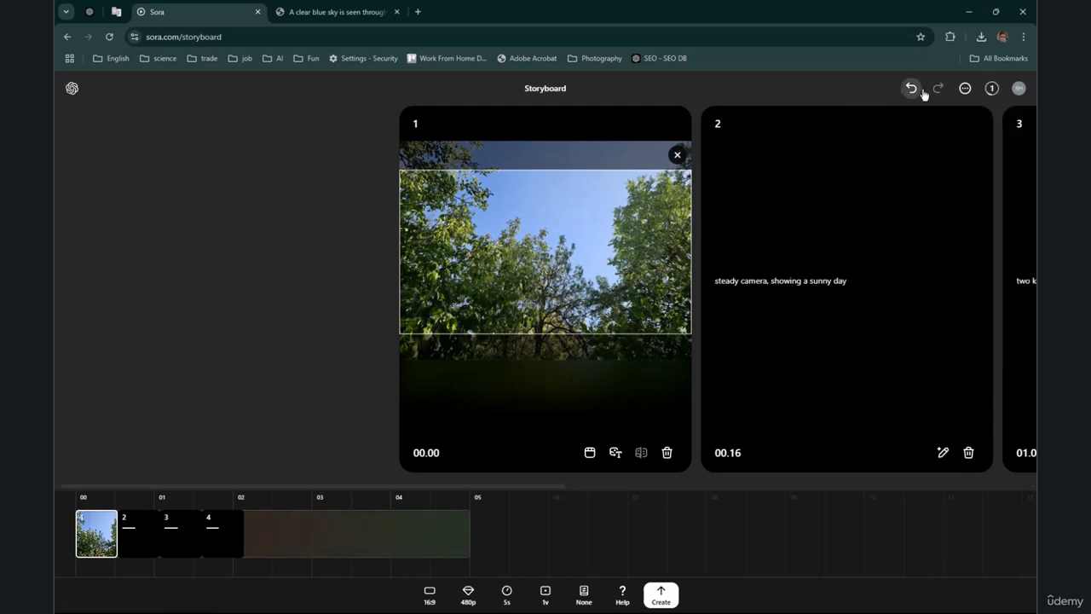
click(965, 89)
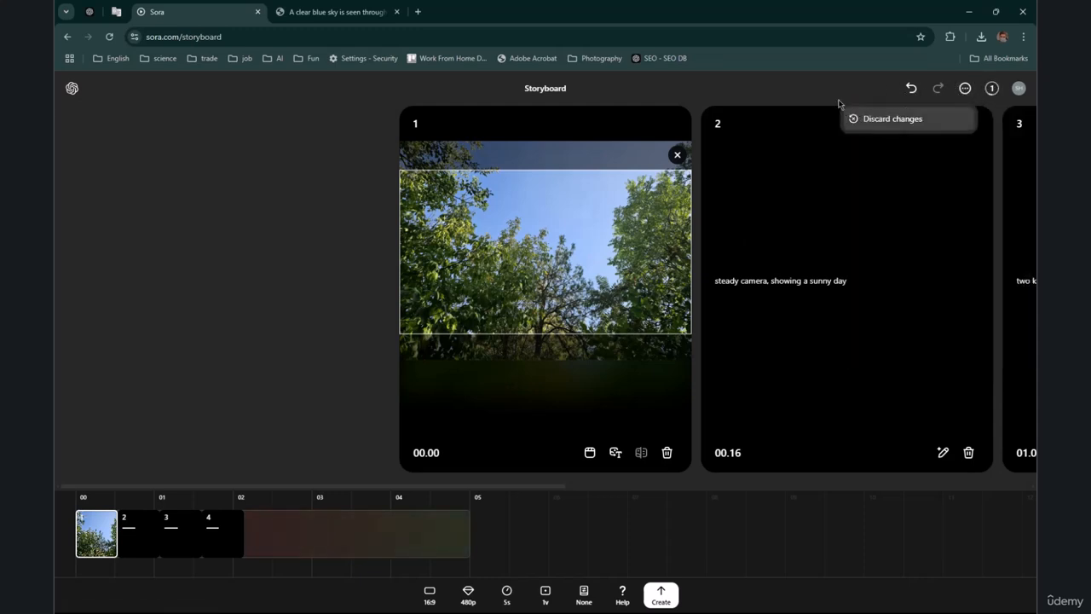
click(841, 92)
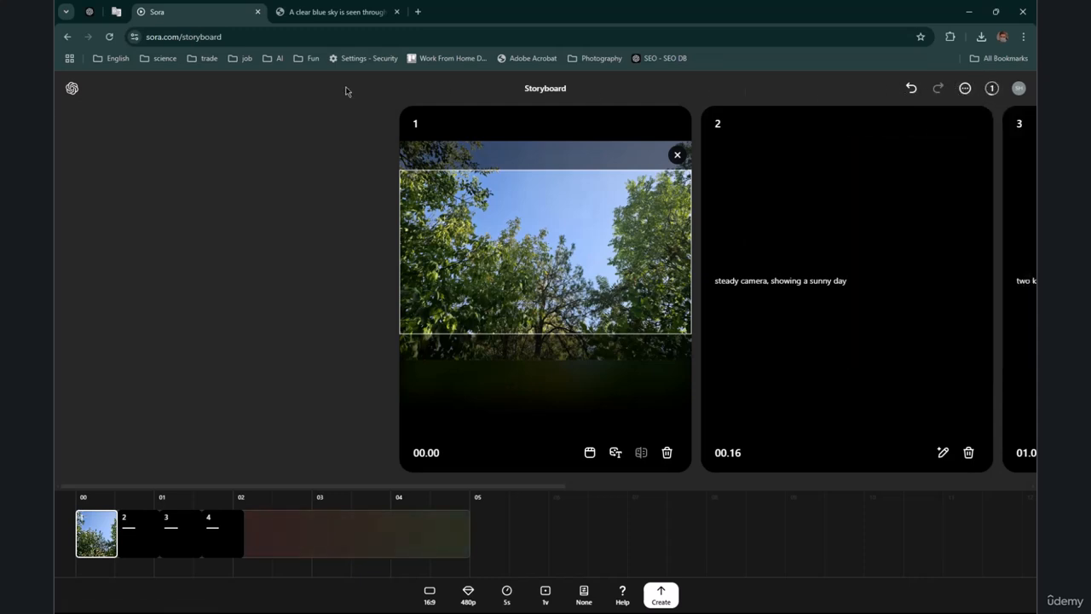
- Leave the storyboard for the video library and discard the edits
click(70, 91)
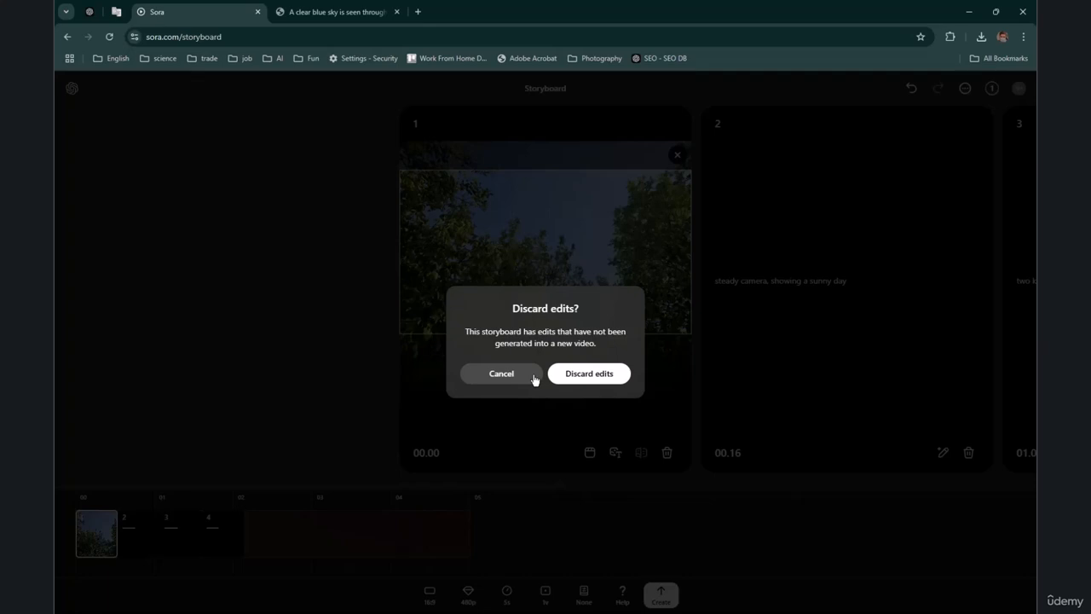
click(595, 377)
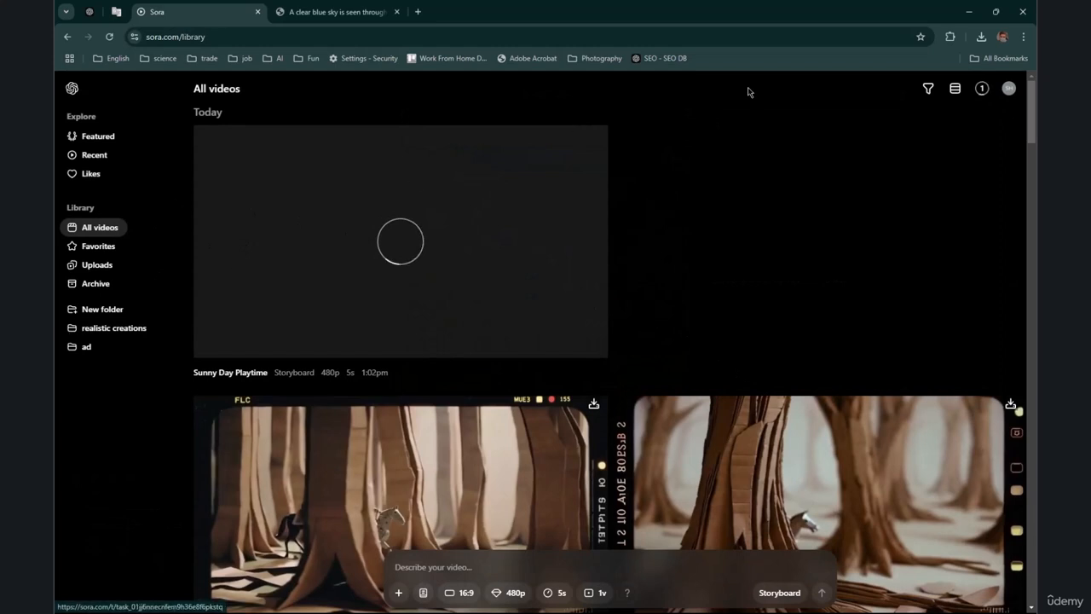
- Set the library layout to Grid and look at the available filter types
click(956, 89)
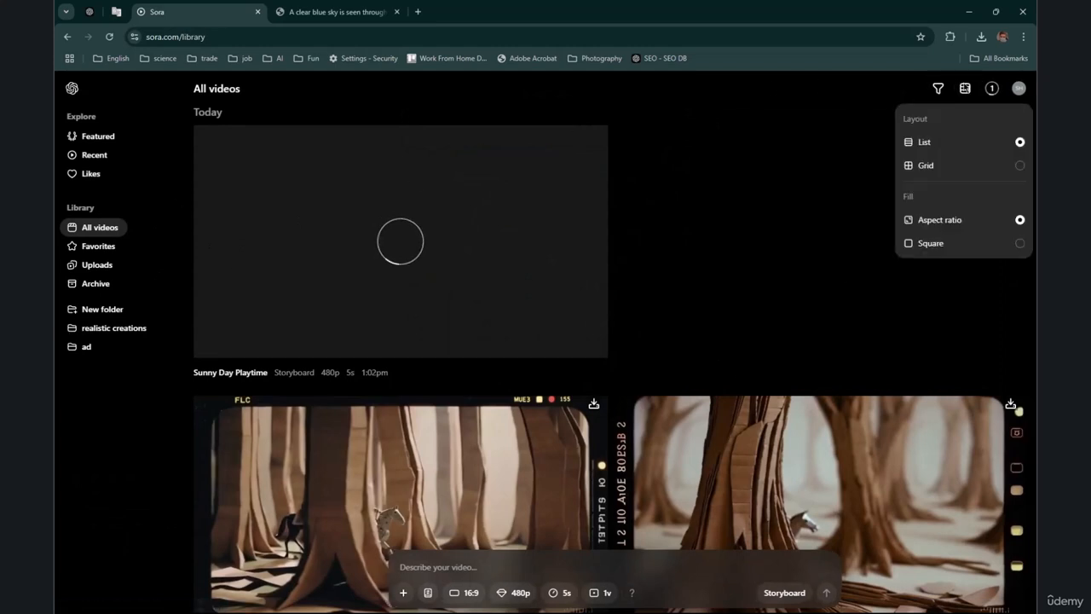
click(922, 176)
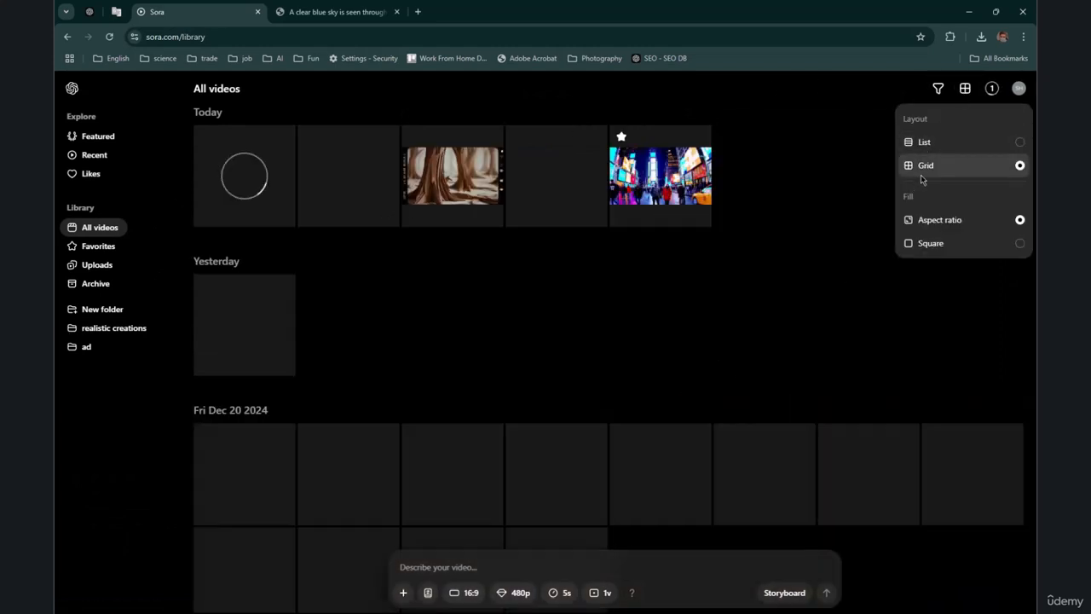
click(786, 230)
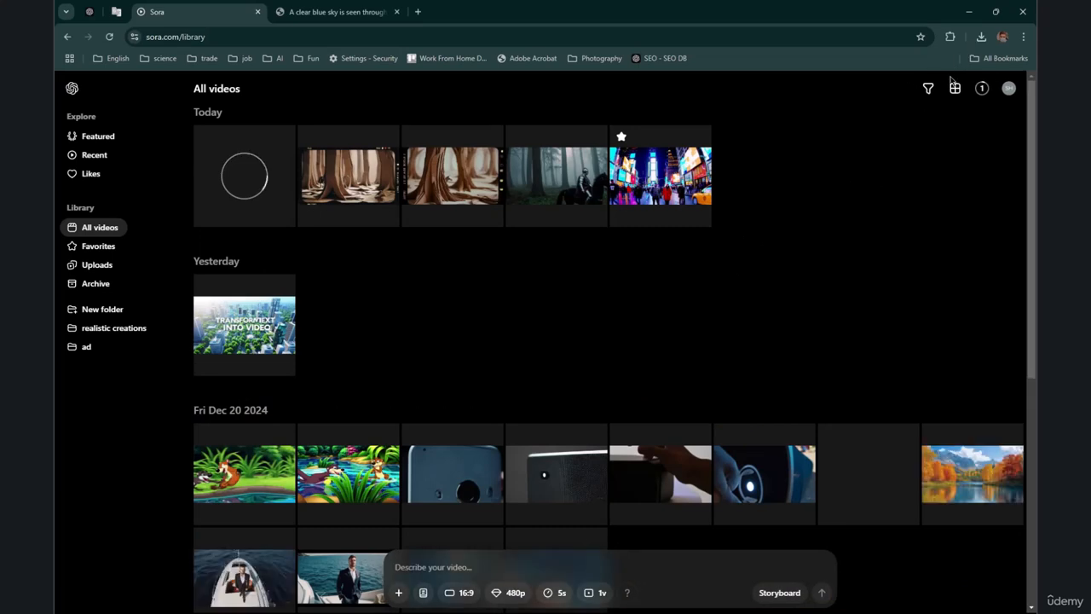
click(928, 89)
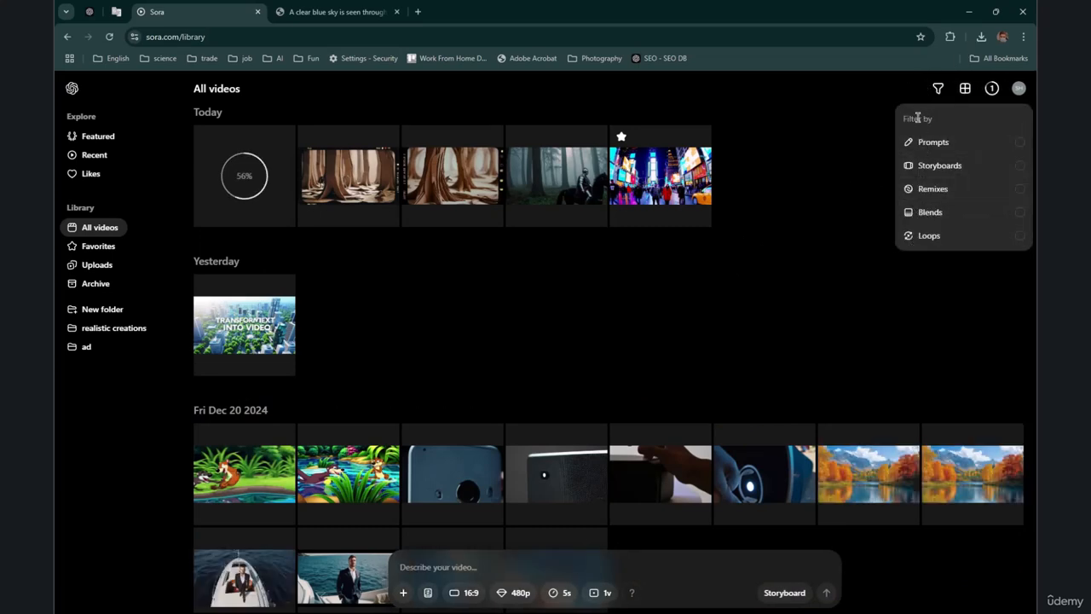
click(792, 180)
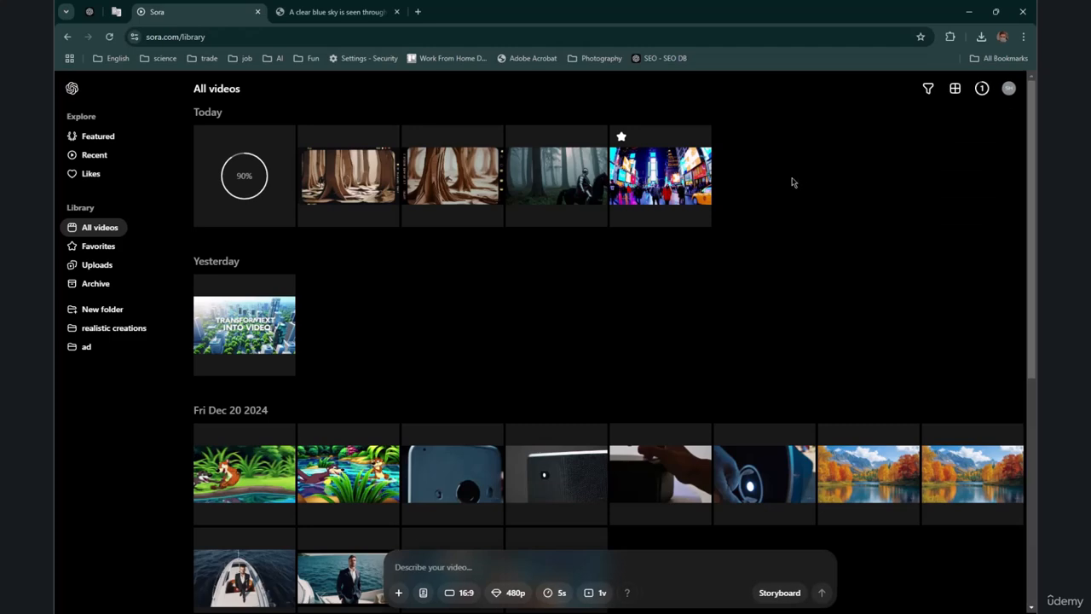
- Open the newly generated storyboard video from today's entries in the library
scroll(792, 199, down, 2)
scroll(794, 199, up, 2)
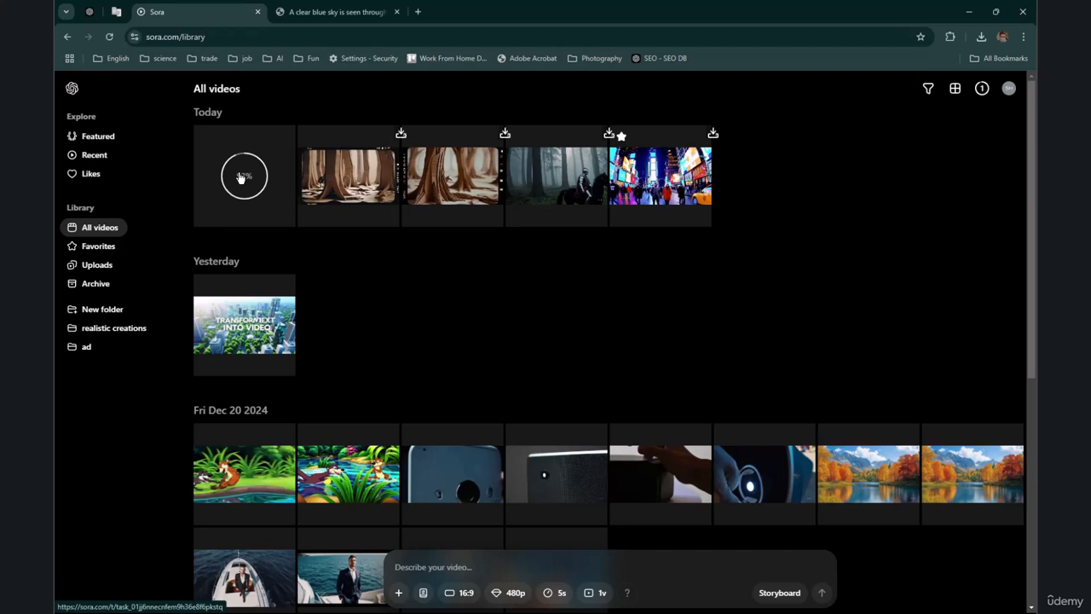
click(290, 187)
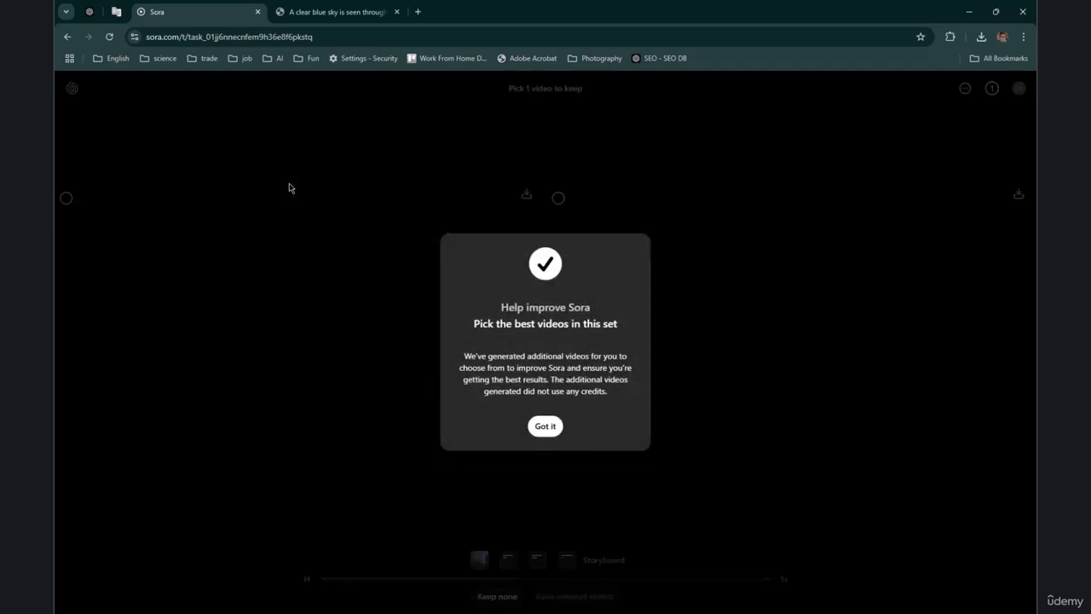
click(545, 427)
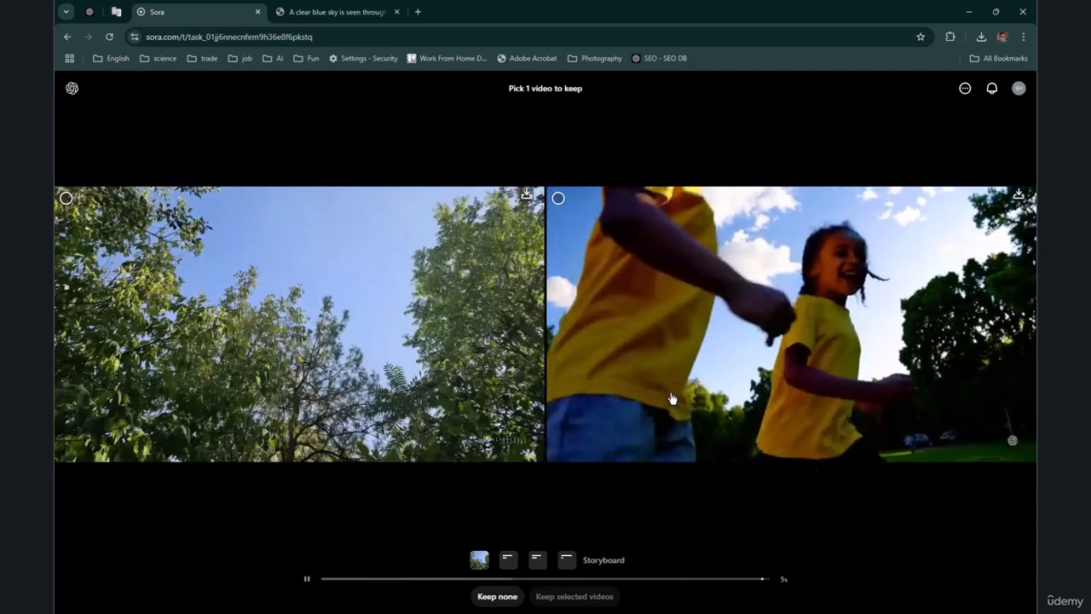
click(671, 399)
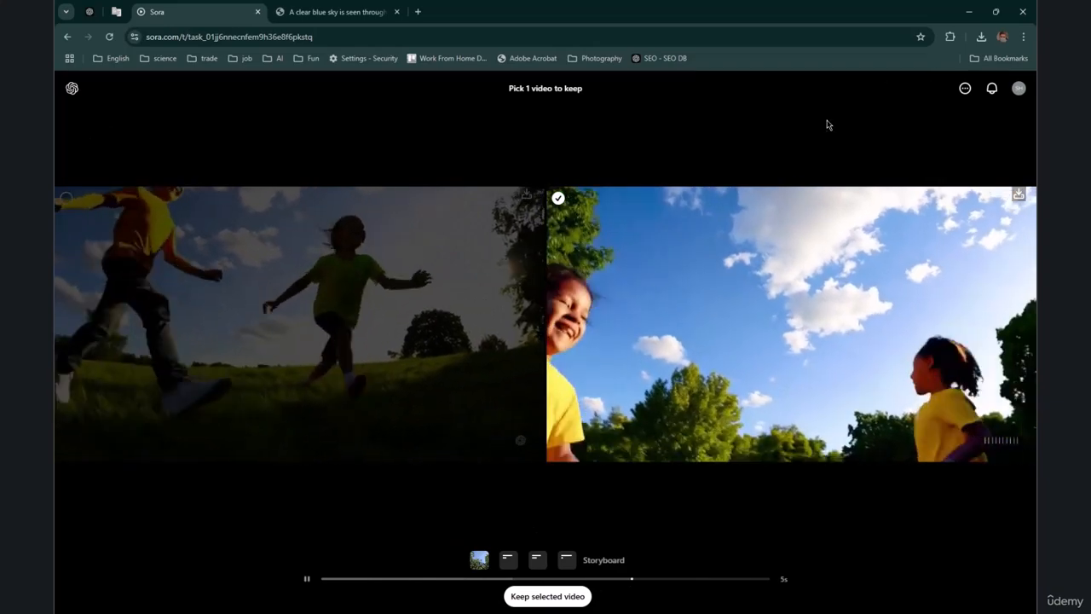
click(730, 247)
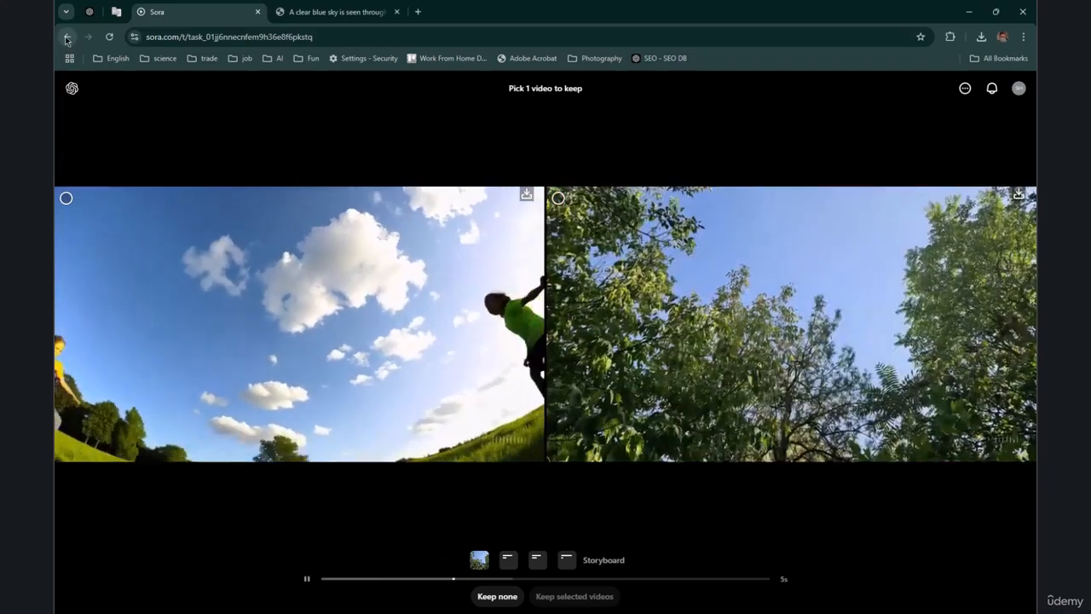
click(68, 38)
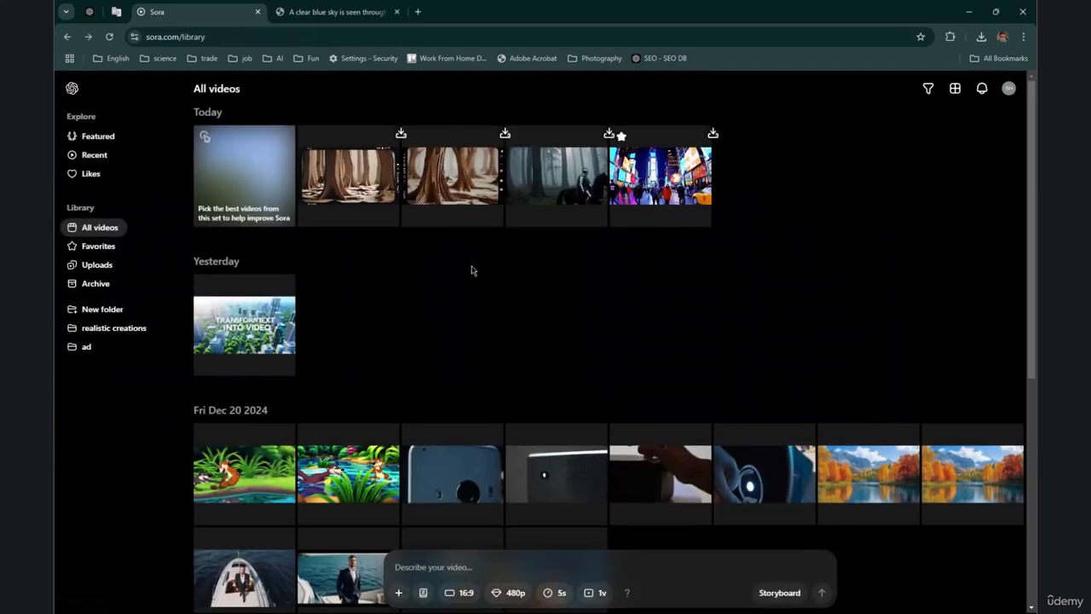
- Reopen today's generated set from the library and keep the second video, showing both children in yellow shirts
click(275, 192)
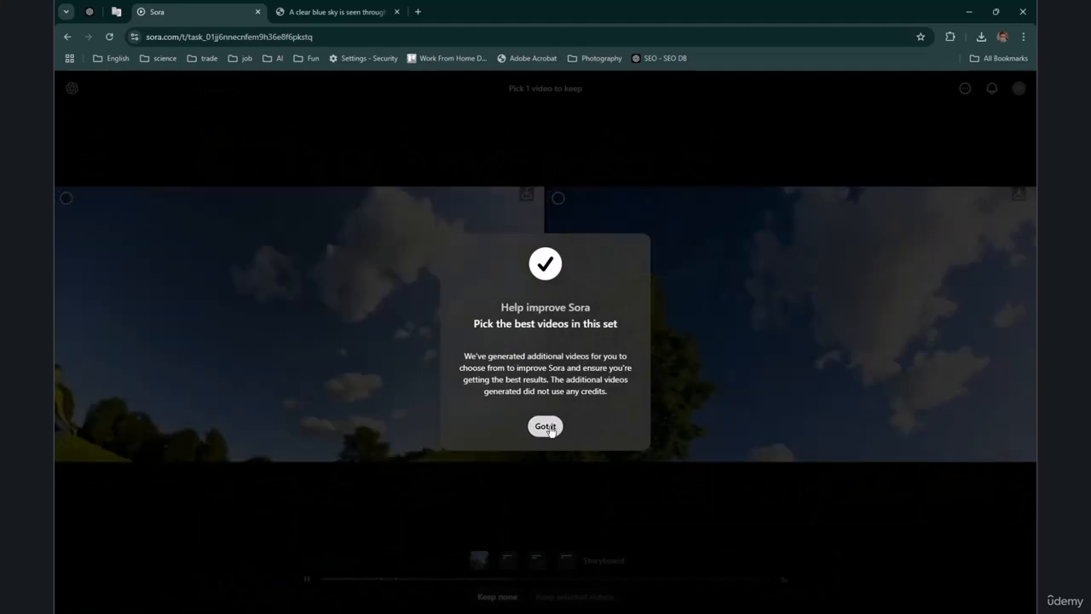
click(545, 426)
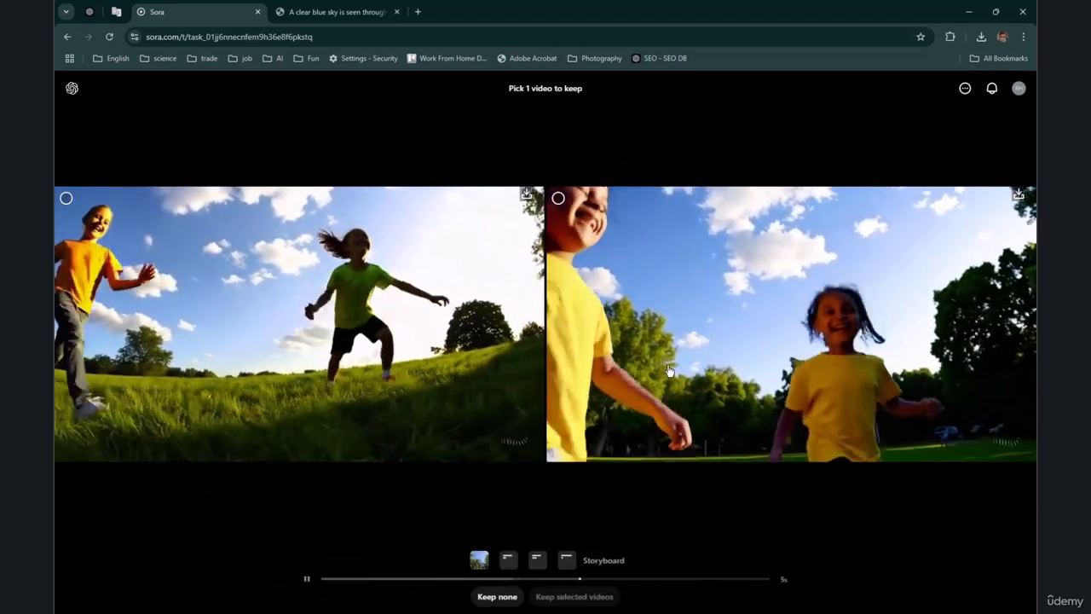
click(669, 371)
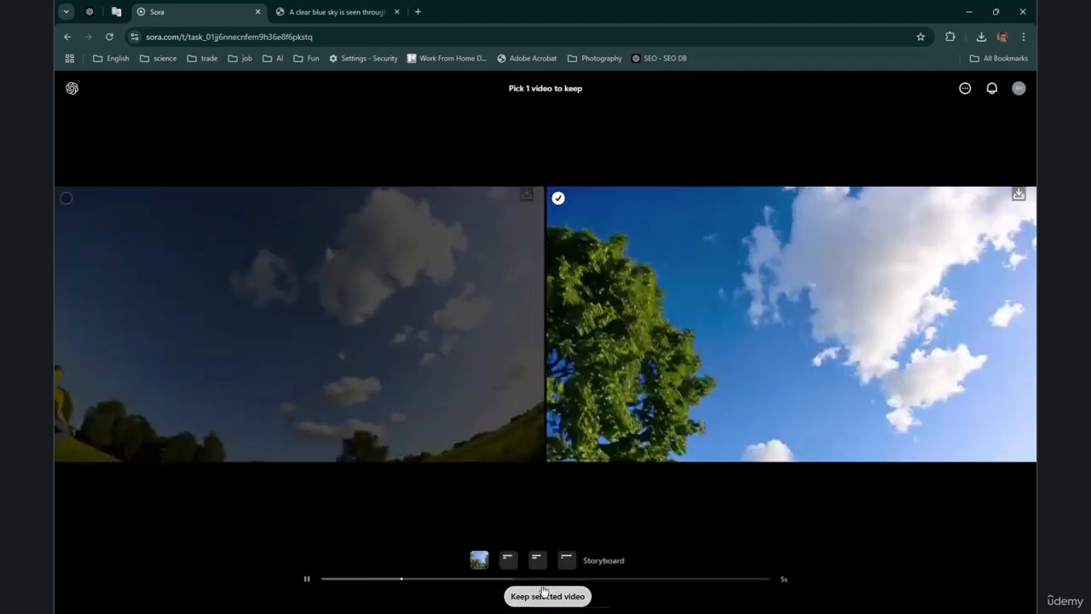
click(539, 596)
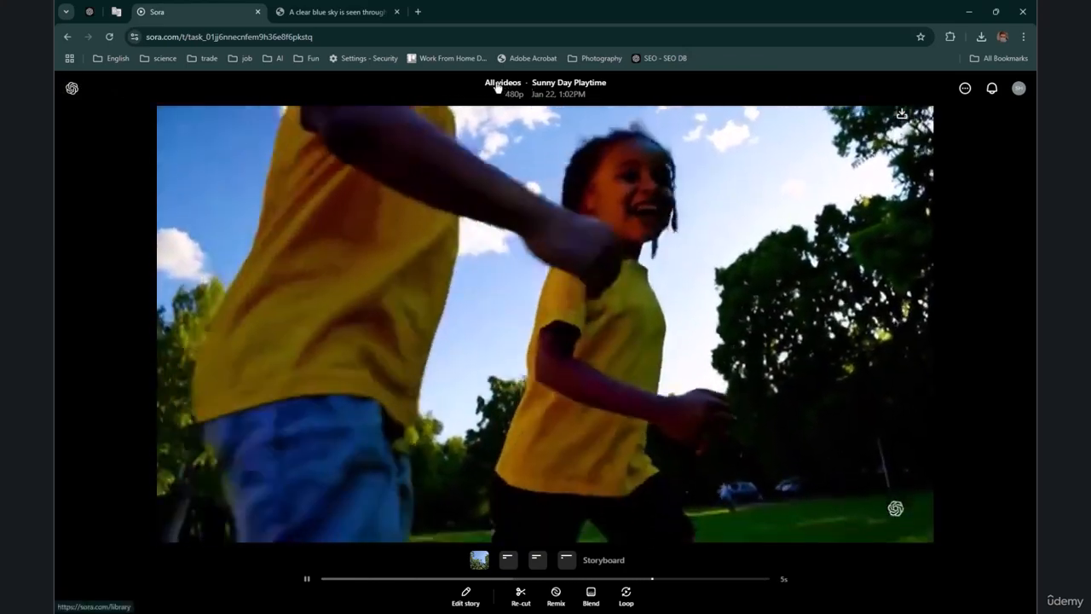
- Return to the full video library and open the kept storyboard video from today's entries
click(500, 84)
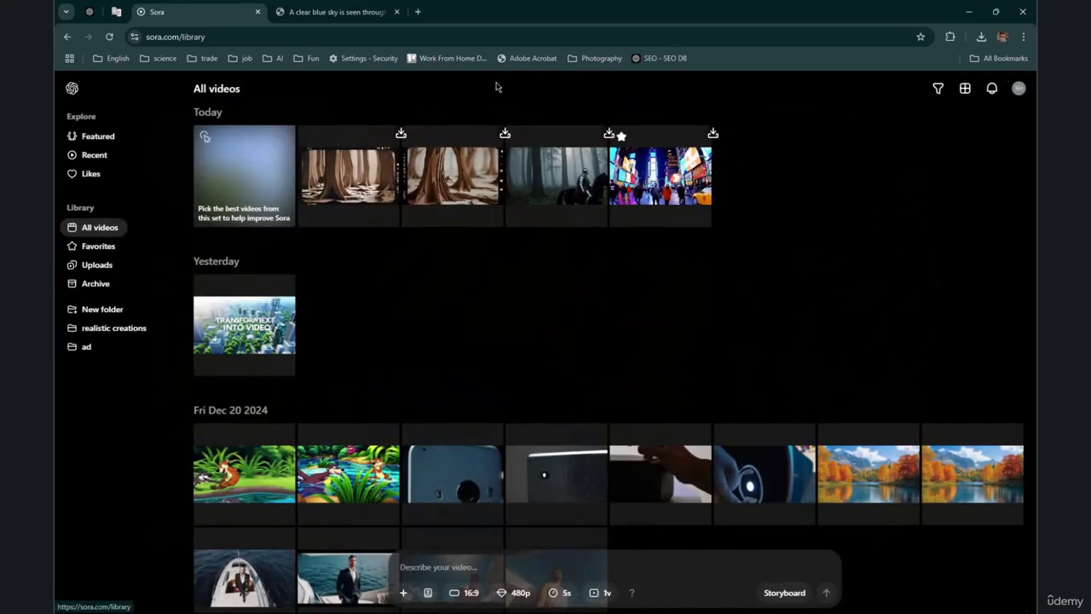
click(245, 162)
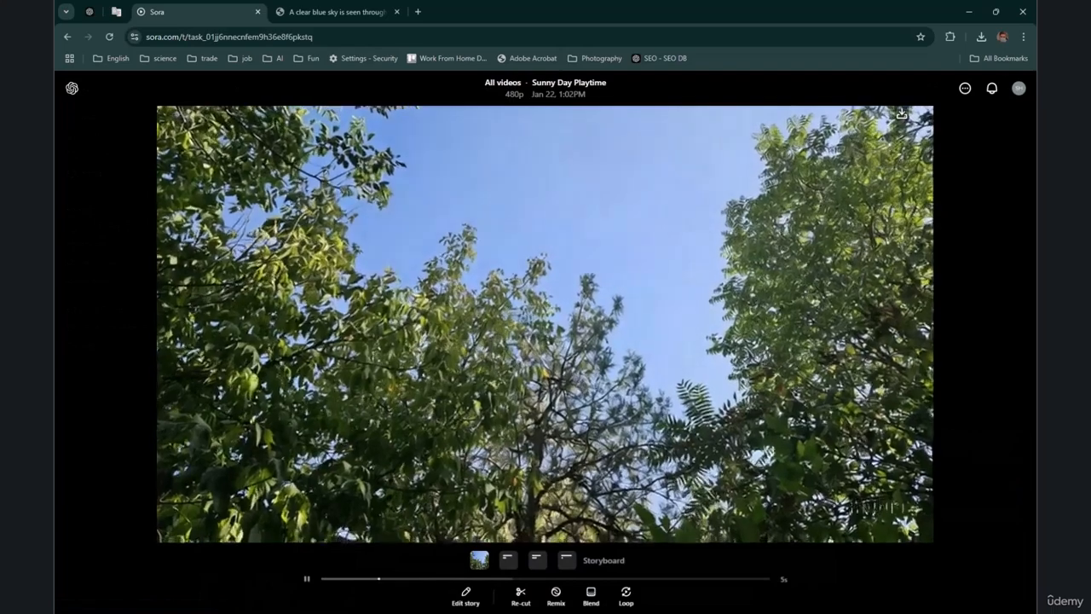